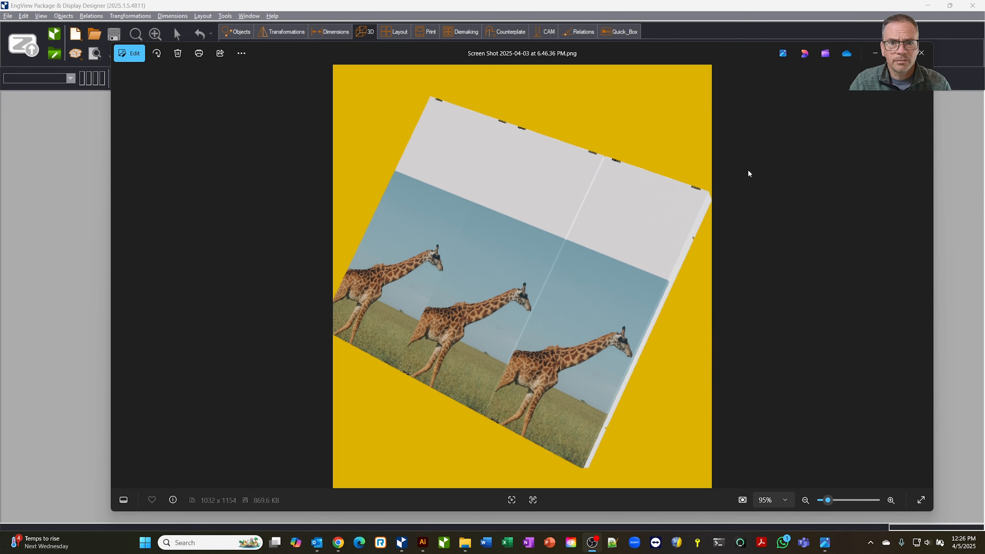
# - Switch to the EngView library in the browser and open the ICB40021 Wall Module from ICB4 Walls in Illustrator
pyautogui.click(875, 53)
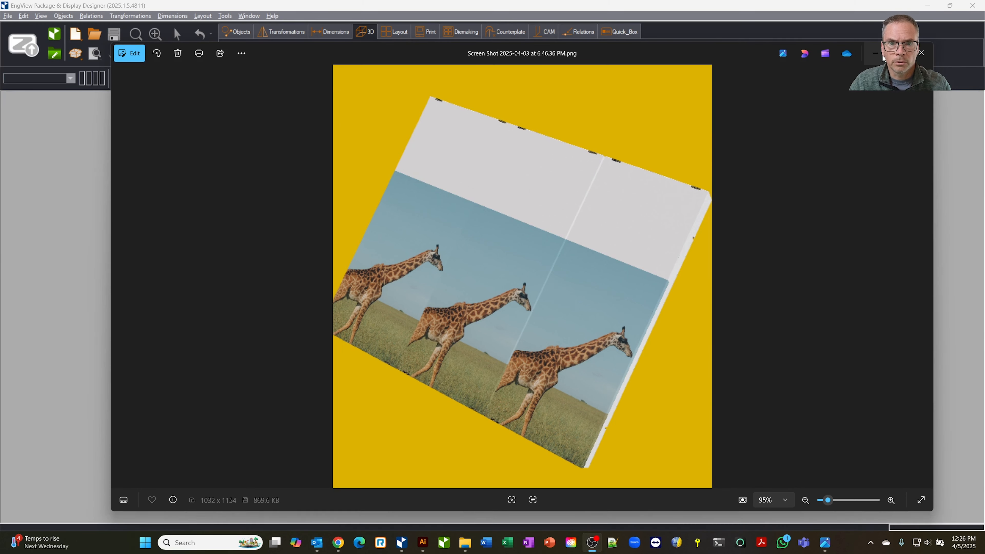
pyautogui.moveTo(80, 57); pyautogui.dragTo(84, 88)
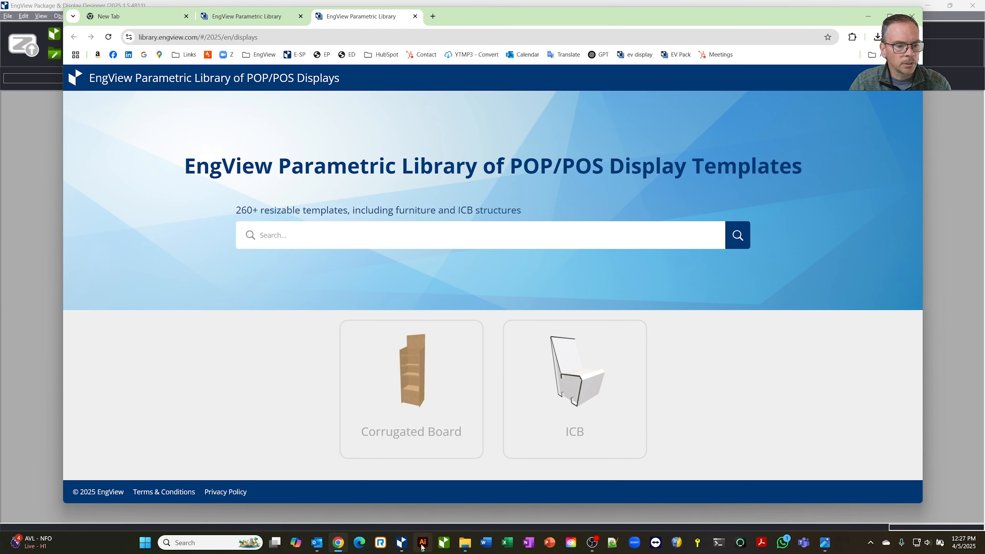
pyautogui.click(572, 388)
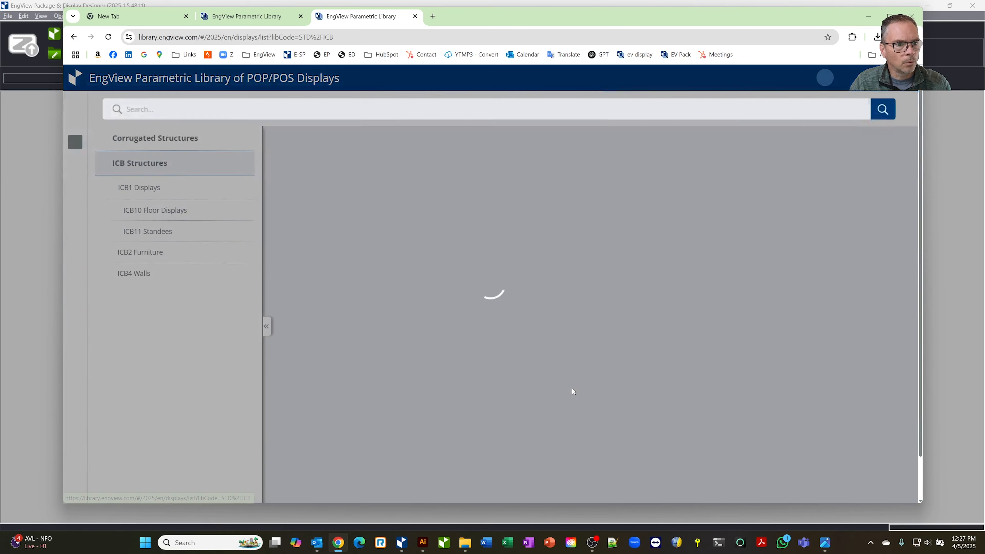
pyautogui.click(171, 274)
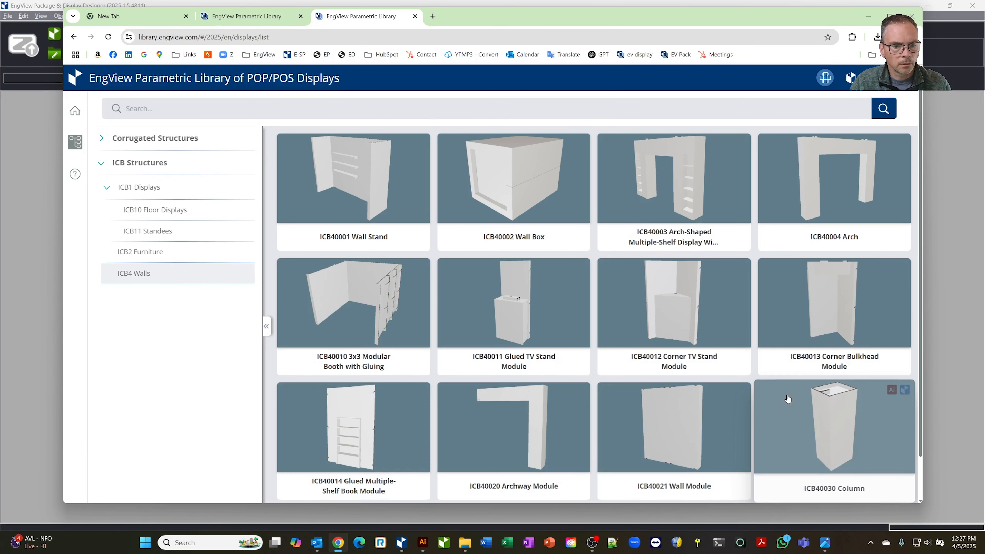
pyautogui.click(712, 425)
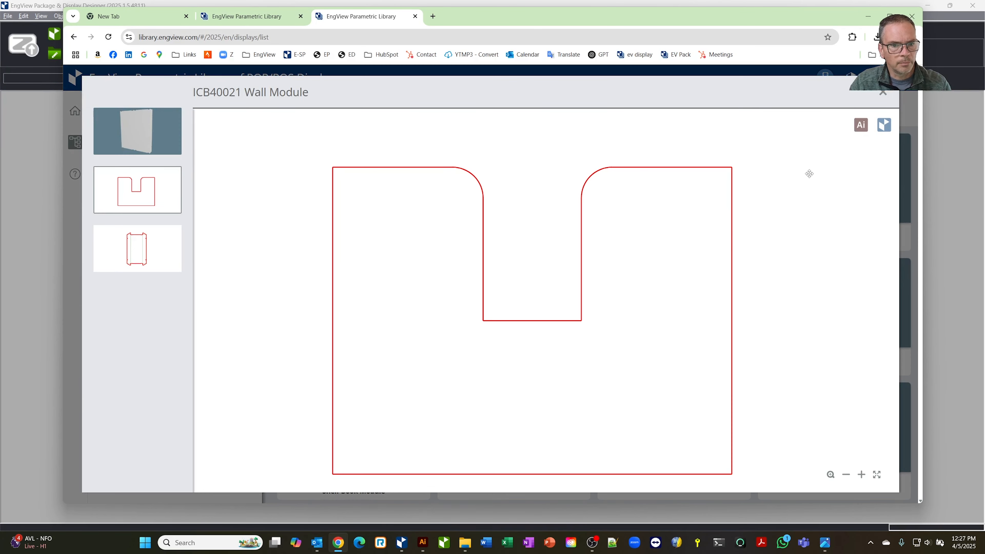
pyautogui.click(861, 125)
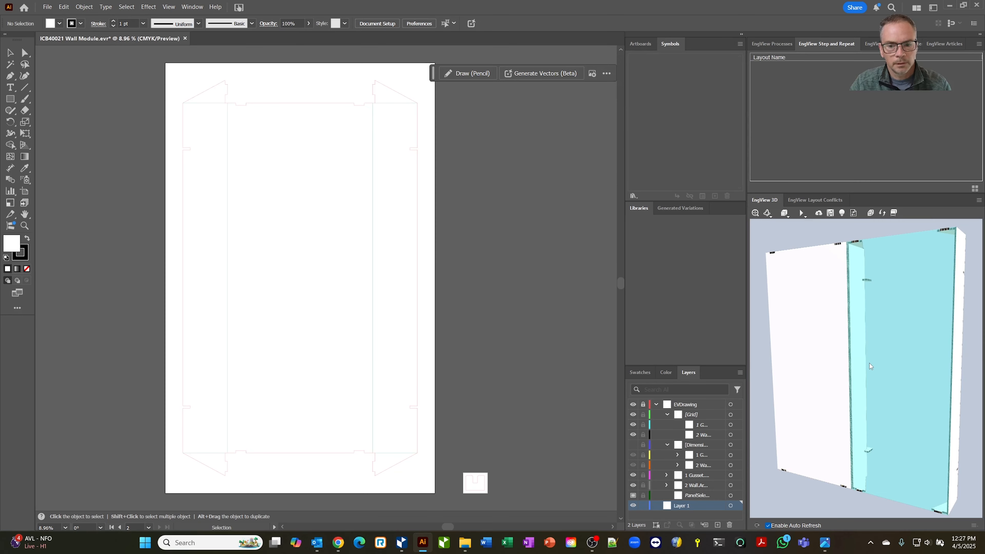
# - Place the orange fish symbol from the Nature library on the wall dieline and enlarge it to about 1014 × 724 mm across the central panel
pyautogui.moveTo(869, 363); pyautogui.dragTo(940, 299)
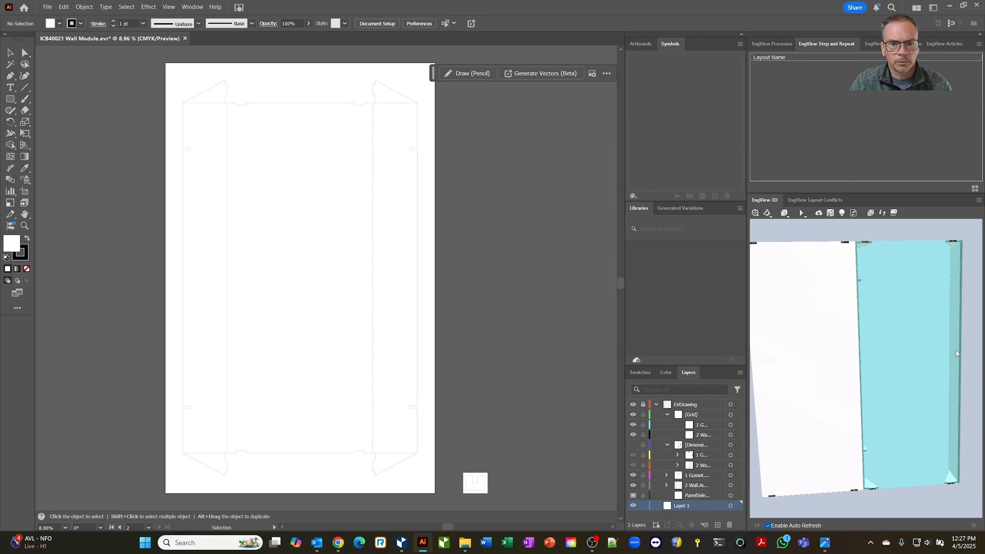
pyautogui.click(633, 196)
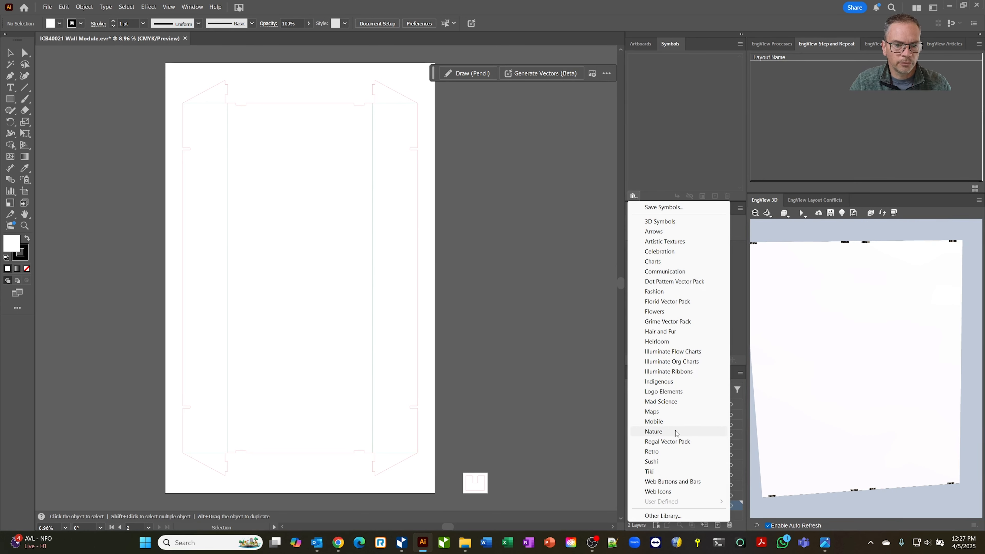
pyautogui.click(659, 432)
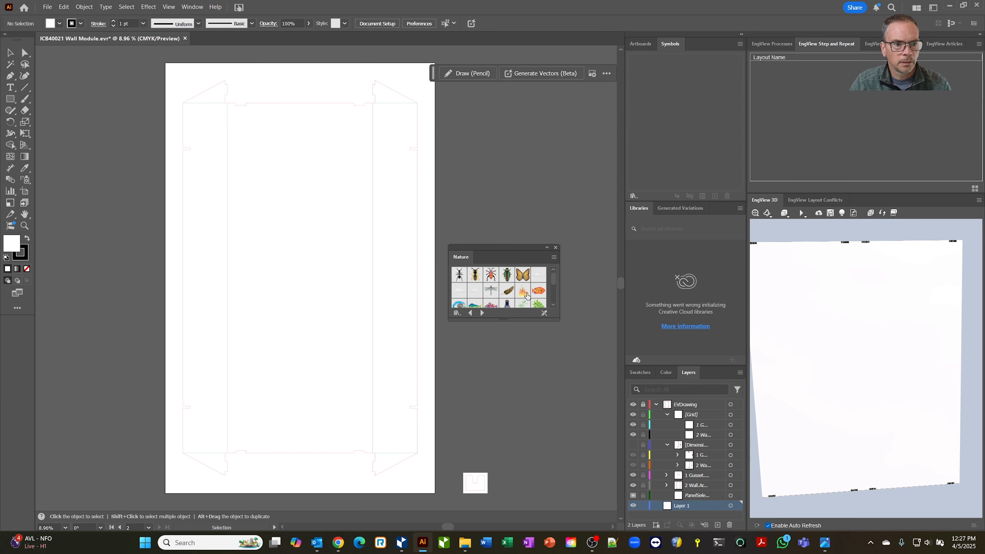
pyautogui.click(537, 290)
pyautogui.moveTo(340, 224); pyautogui.dragTo(414, 245)
pyautogui.moveTo(517, 248); pyautogui.dragTo(693, 97)
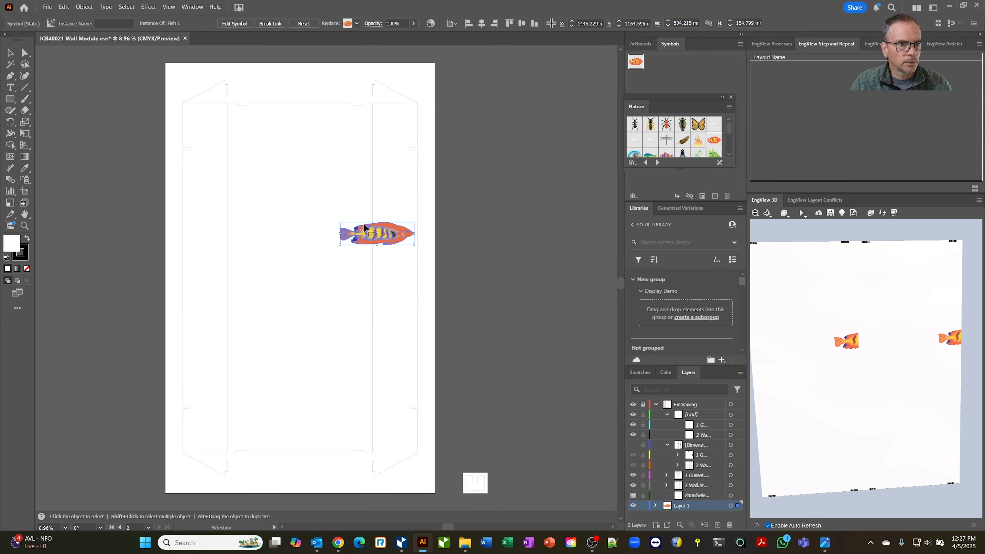
pyautogui.moveTo(362, 229); pyautogui.dragTo(374, 289)
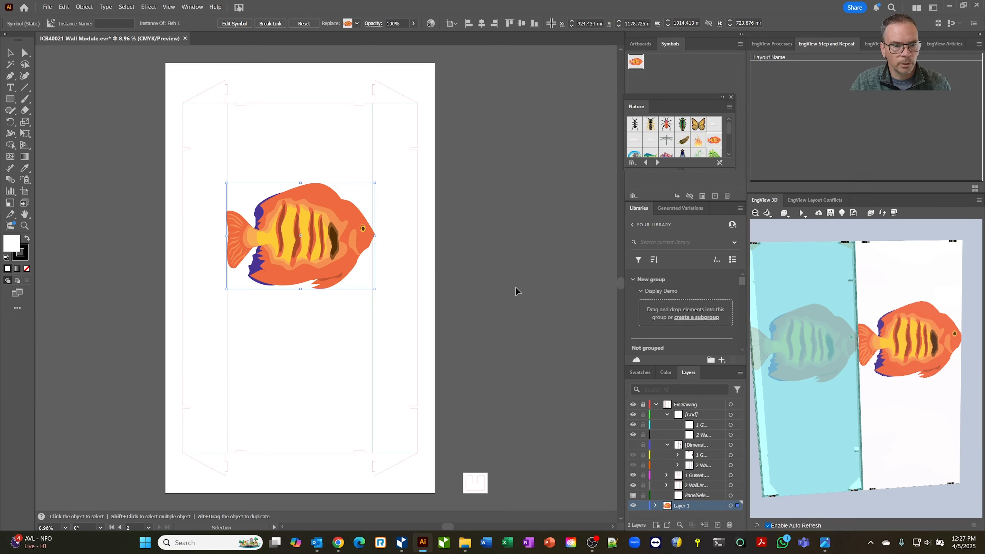
# - Move the fish off the artboard to the empty area above the wall dieline and deselect it
pyautogui.scroll(5, 517, 287)
pyautogui.moveTo(313, 358); pyautogui.dragTo(329, 116)
pyautogui.click(490, 280)
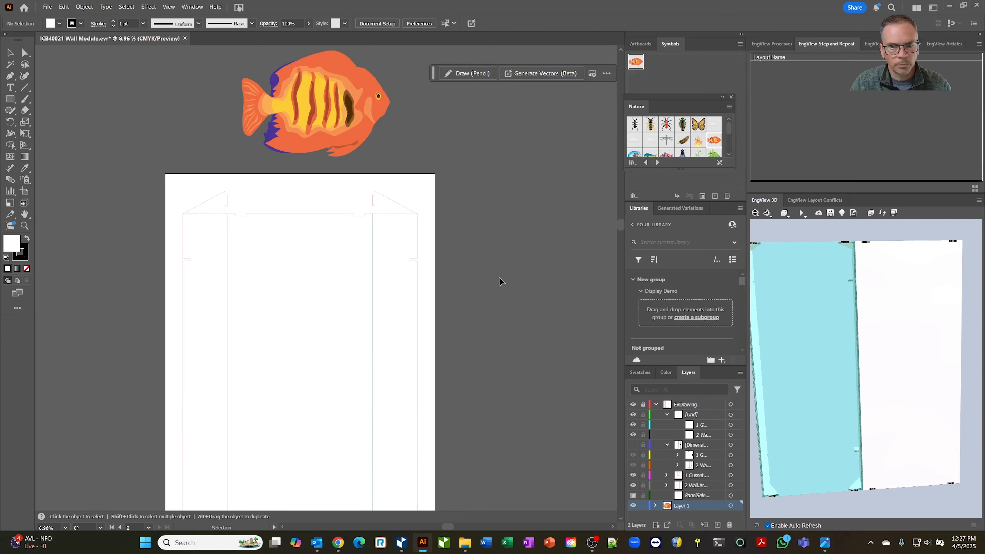
# - Send the wall module design for editing in Package & Display Designer and switch to that program
pyautogui.click(978, 200)
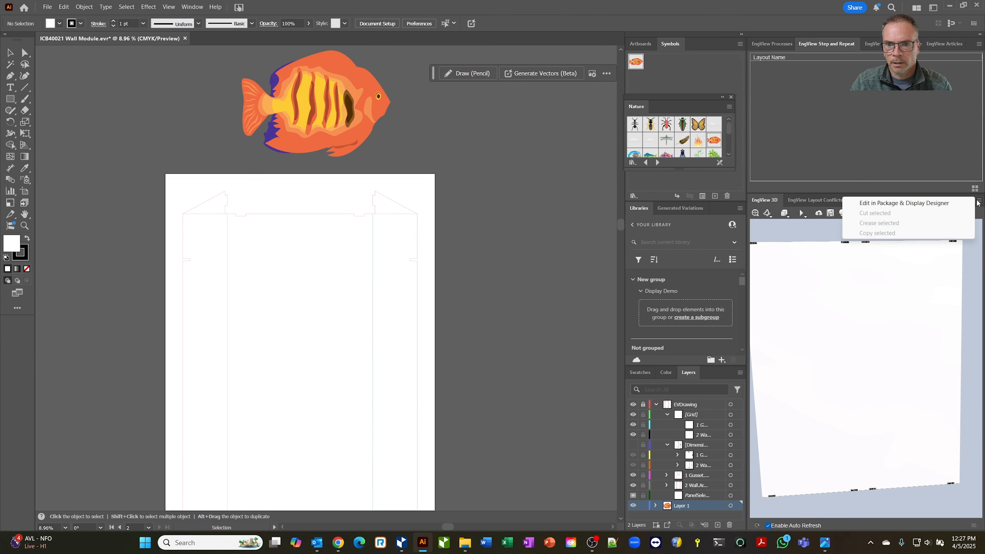
pyautogui.click(880, 204)
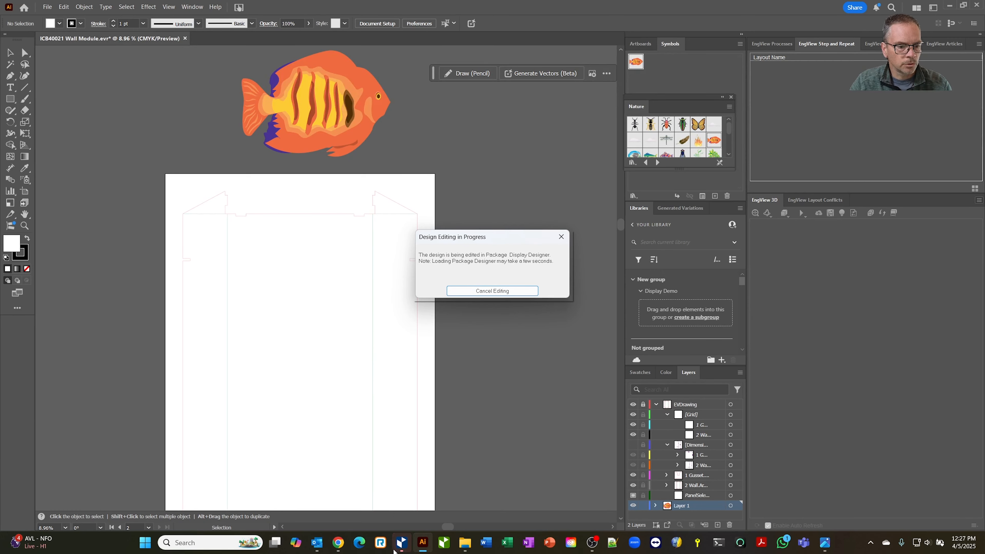
pyautogui.click(405, 486)
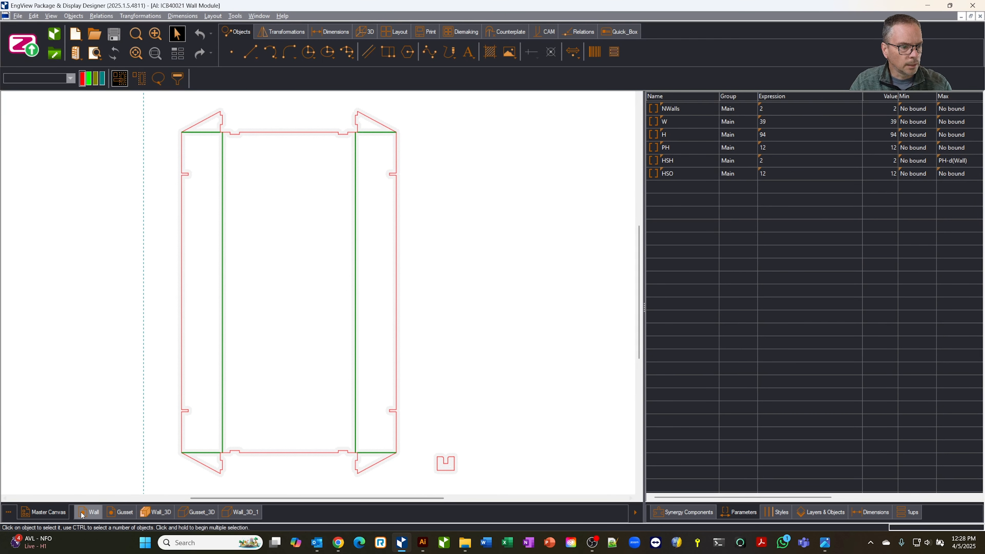
# - Check the Wall and Master Canvas drawings, and delete the Wall_3D_1_1 part from the Wall_3D assembly
pyautogui.click(91, 513)
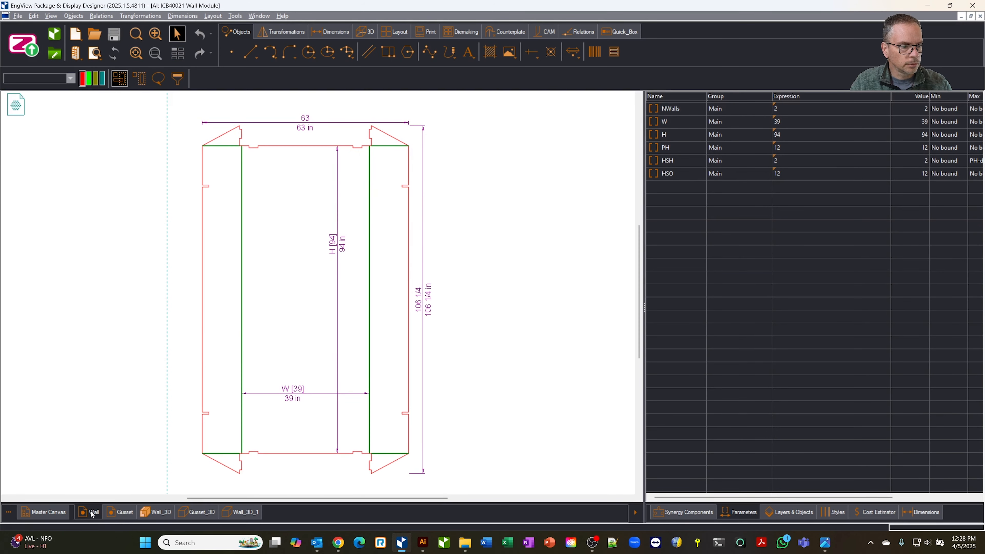
pyautogui.click(155, 512)
pyautogui.click(63, 511)
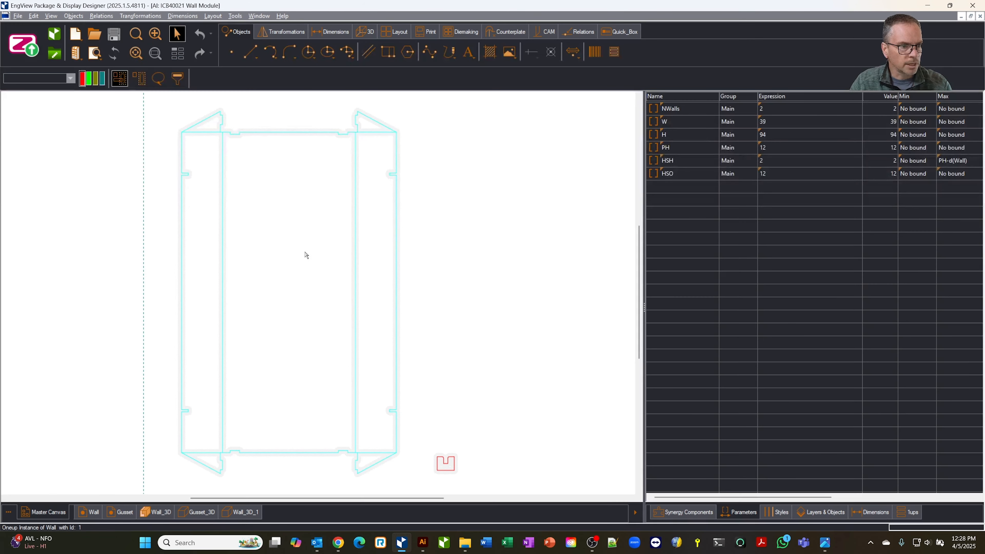
pyautogui.click(93, 512)
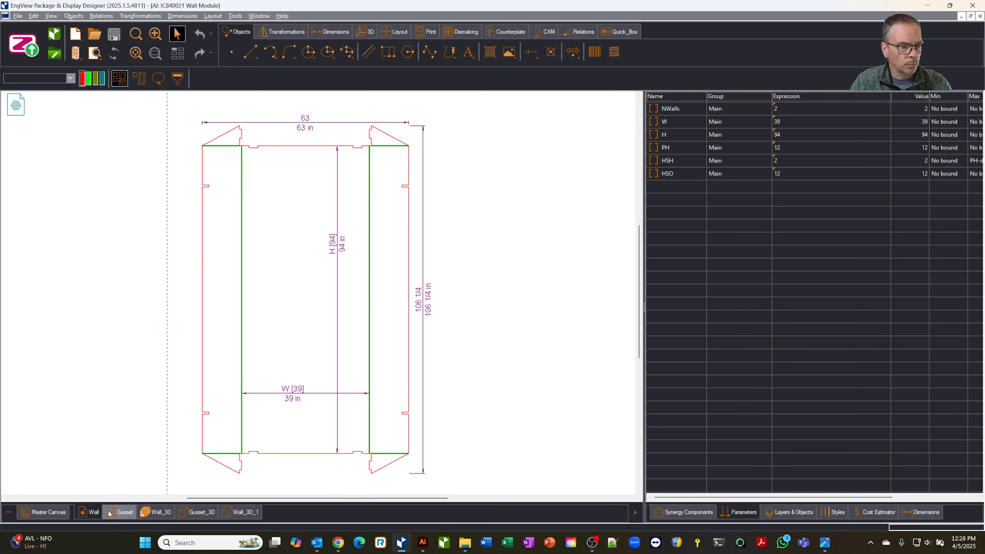
pyautogui.click(156, 512)
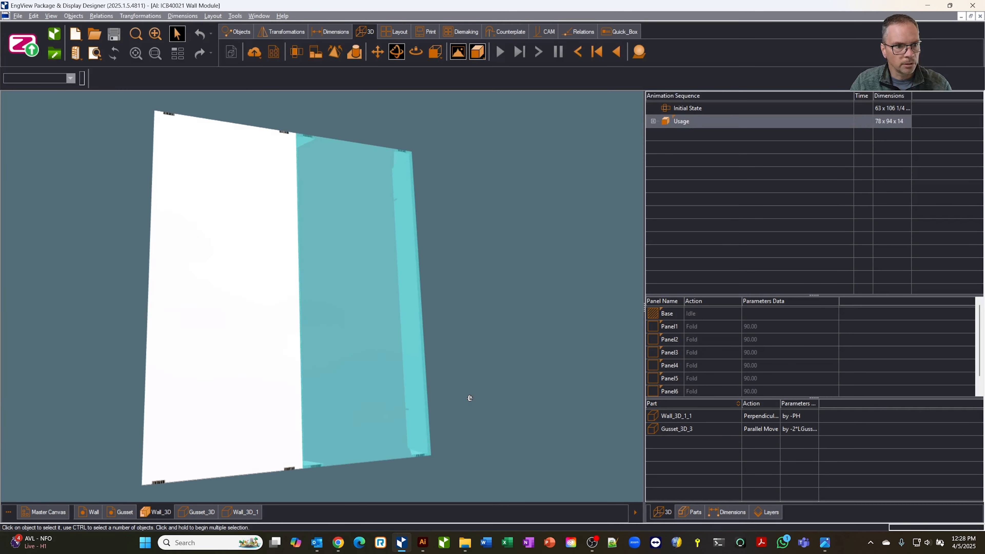
pyautogui.moveTo(318, 395); pyautogui.dragTo(479, 291, button='middle')
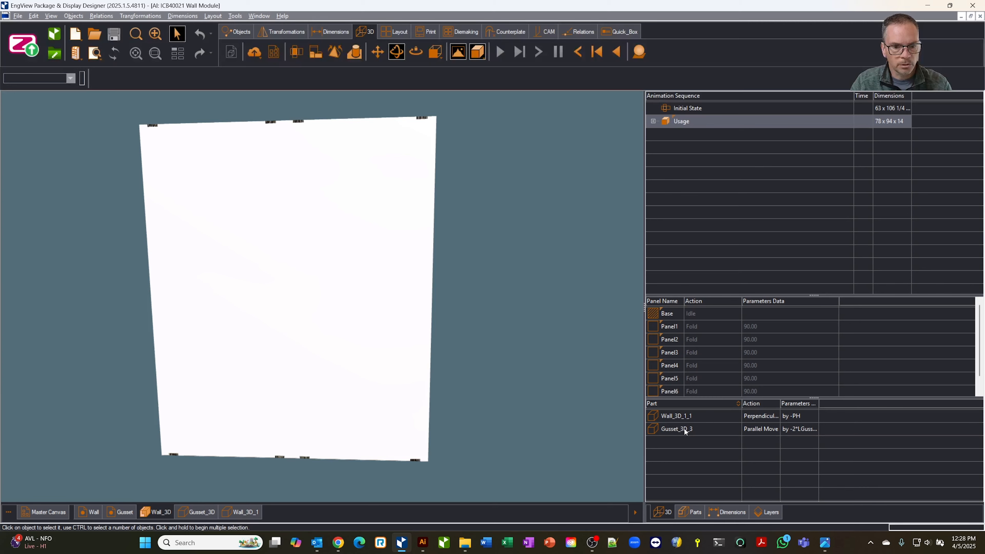
pyautogui.click(686, 419)
pyautogui.rightClick(686, 418)
pyautogui.click(710, 422)
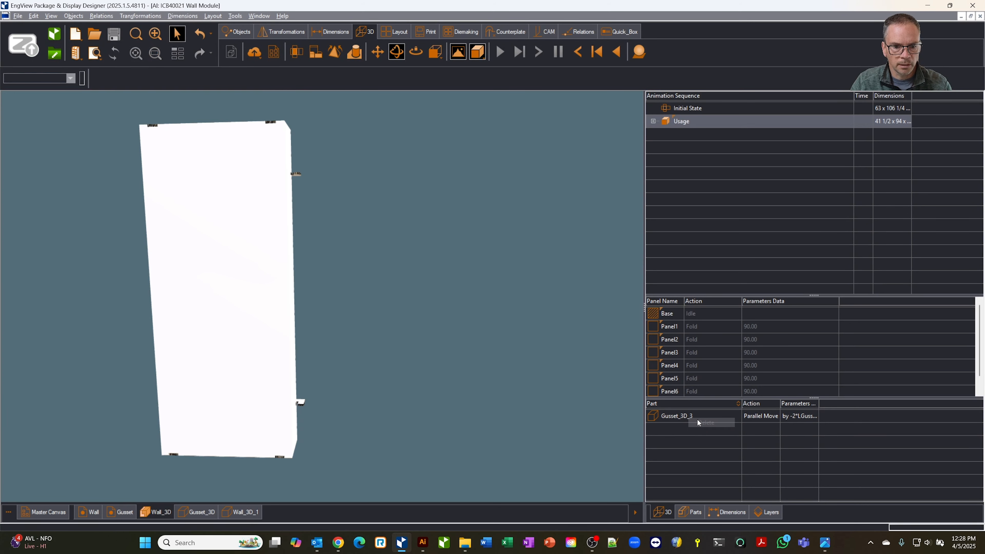
# - Inspect the Wall_3D_1 drawing and delete it from the project
pyautogui.click(242, 514)
pyautogui.moveTo(446, 352); pyautogui.dragTo(360, 357, button='middle')
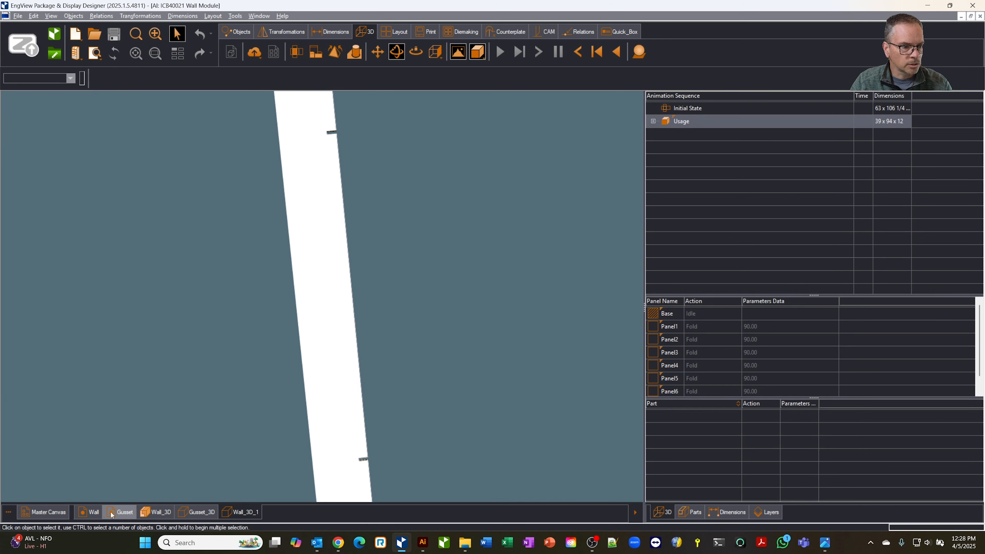
pyautogui.rightClick(242, 511)
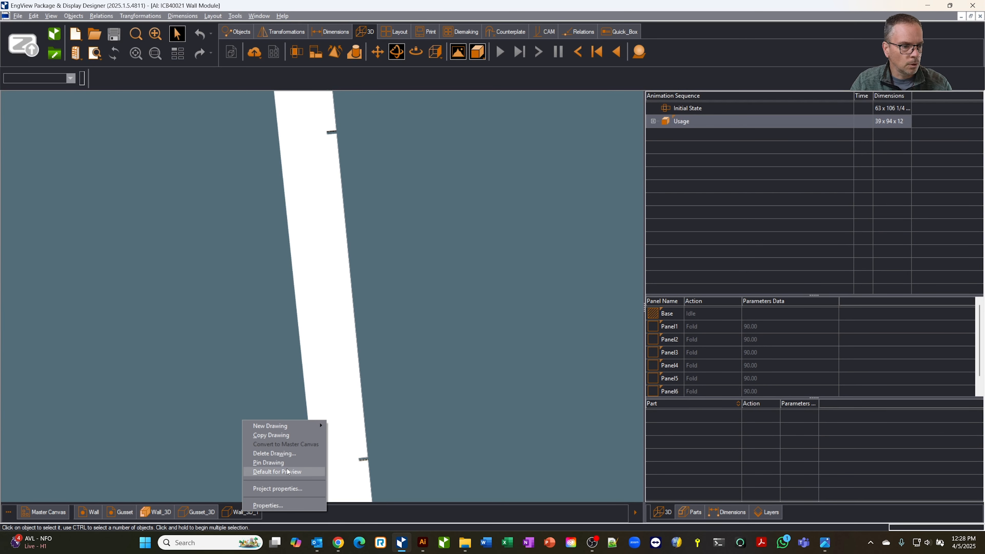
pyautogui.click(285, 453)
pyautogui.click(489, 307)
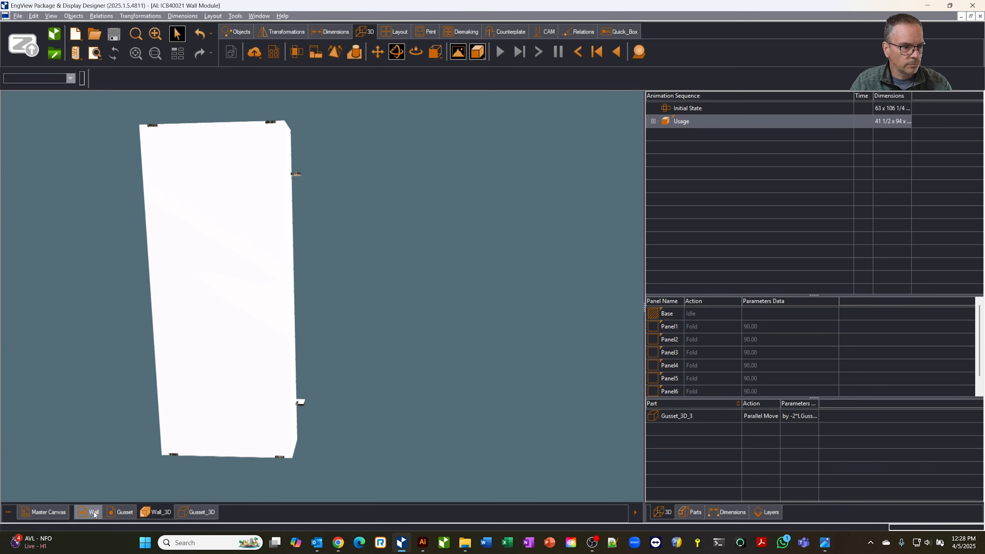
# - Copy the Wall drawing under the name Wall2, including its 3D drawings
pyautogui.moveTo(366, 381)
pyautogui.mouseDown()
pyautogui.moveTo(313, 393)
pyautogui.moveTo(363, 378)
pyautogui.mouseUp()
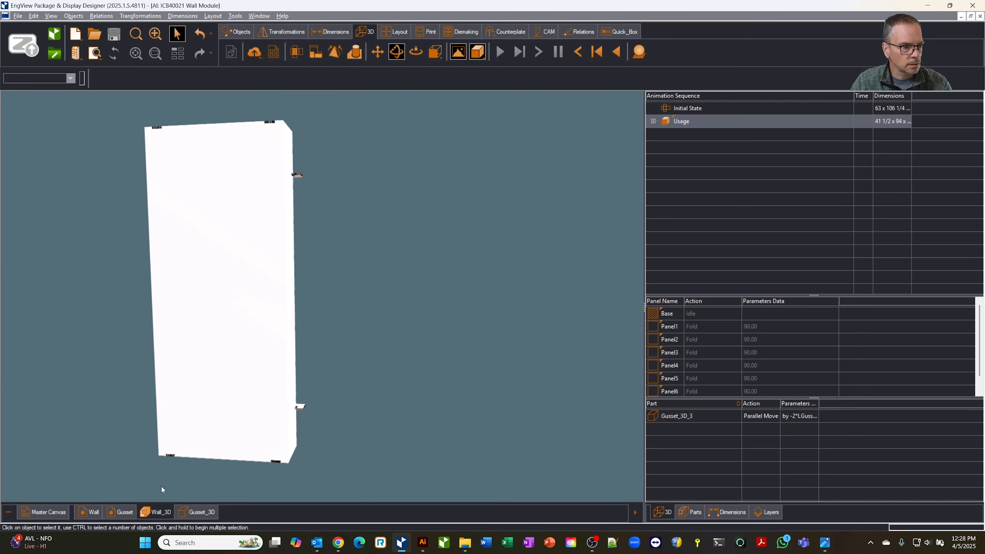
pyautogui.click(99, 515)
pyautogui.rightClick(99, 515)
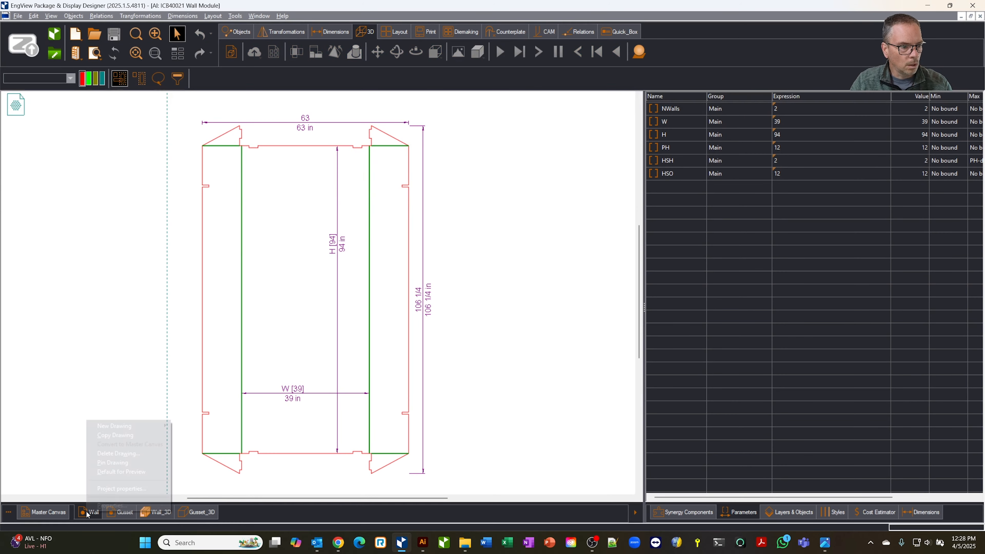
pyautogui.click(126, 435)
pyautogui.click(451, 275)
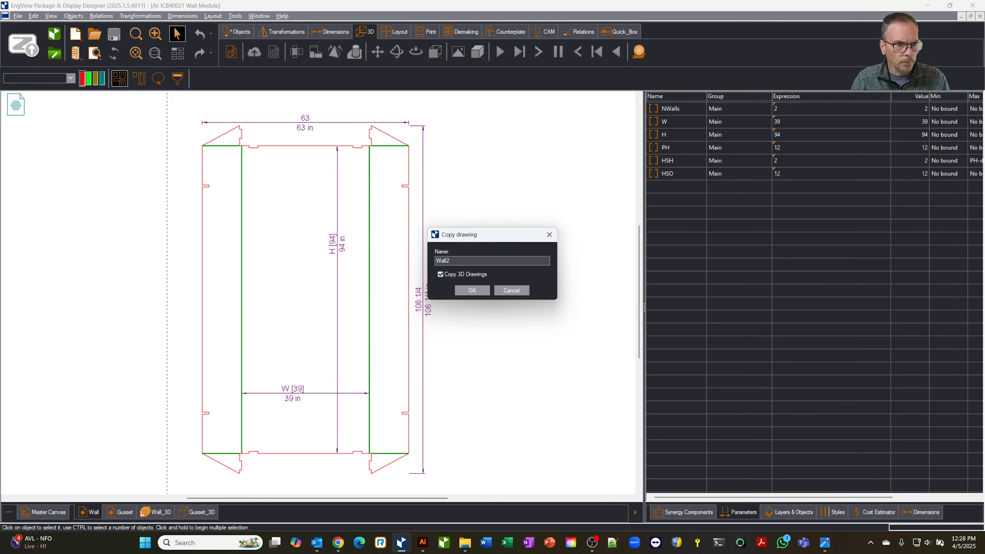
pyautogui.press('Return')
# - Copy the Wall drawing under the name Wall3 without its 3D drawings
pyautogui.click(90, 512)
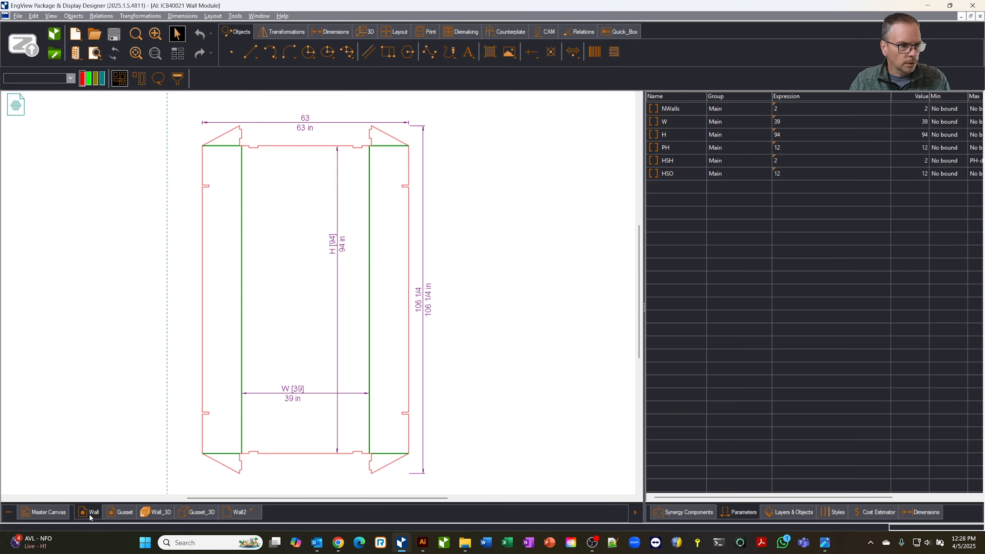
pyautogui.rightClick(91, 513)
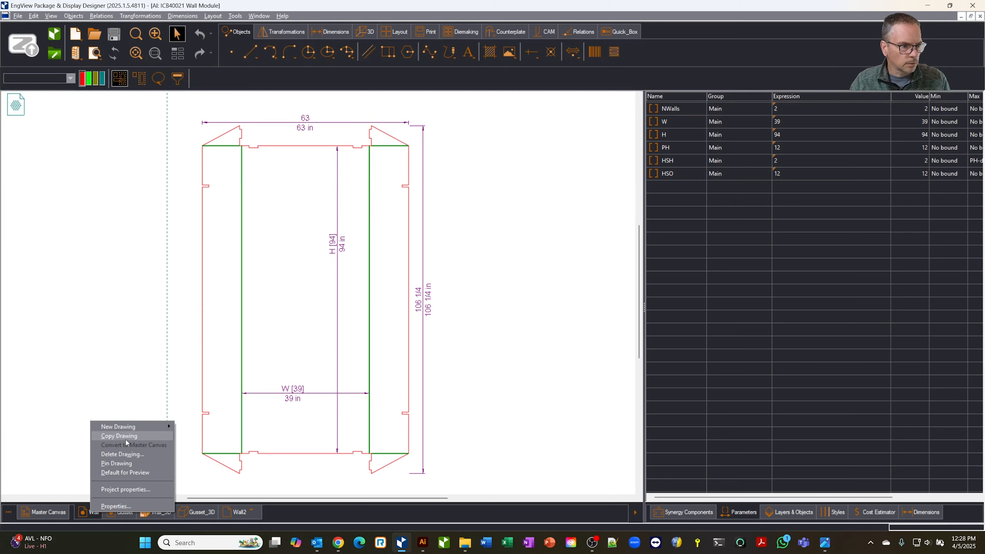
pyautogui.click(119, 436)
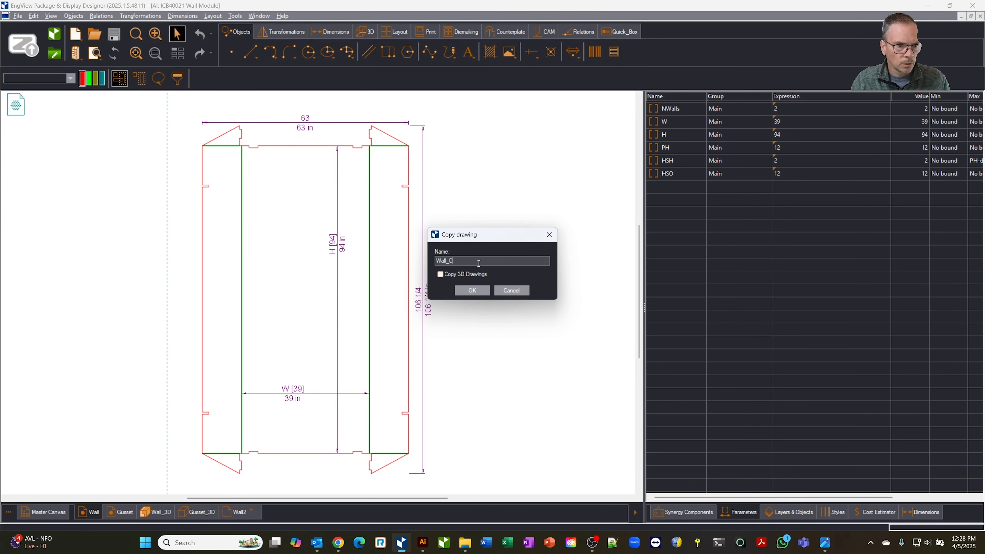
pyautogui.write('Wall3')
pyautogui.press('Return')
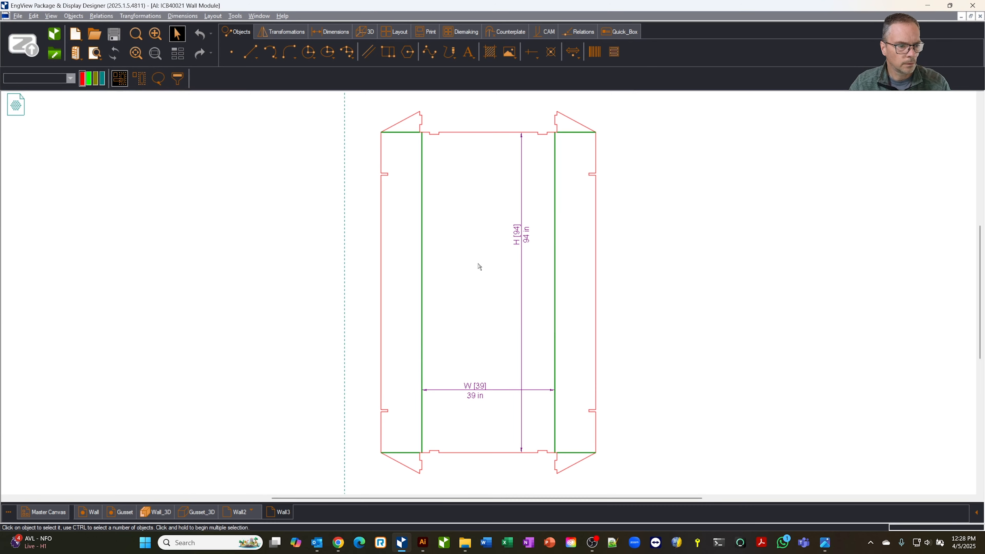
# - Delete the Wall3 drawing from the project
pyautogui.rightClick(283, 512)
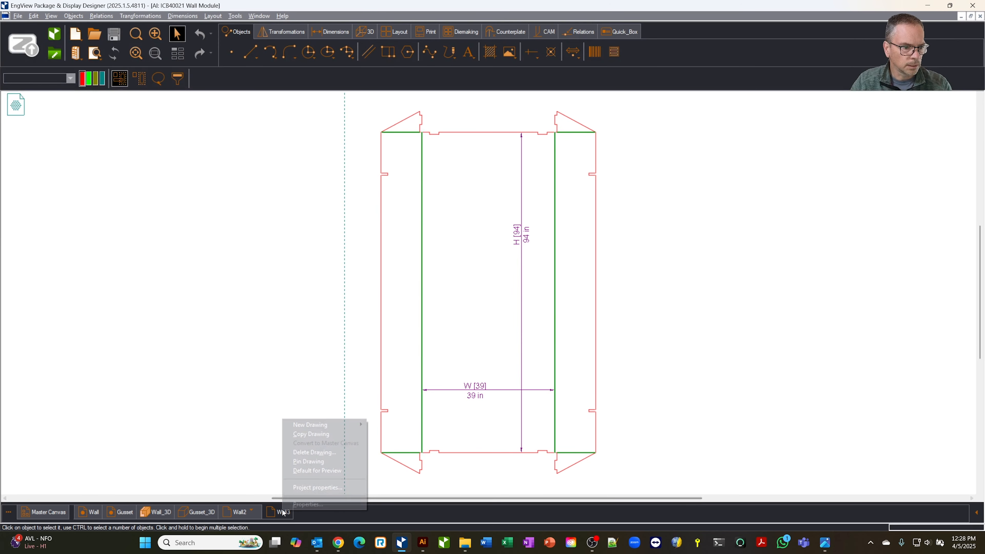
pyautogui.click(312, 453)
pyautogui.click(479, 306)
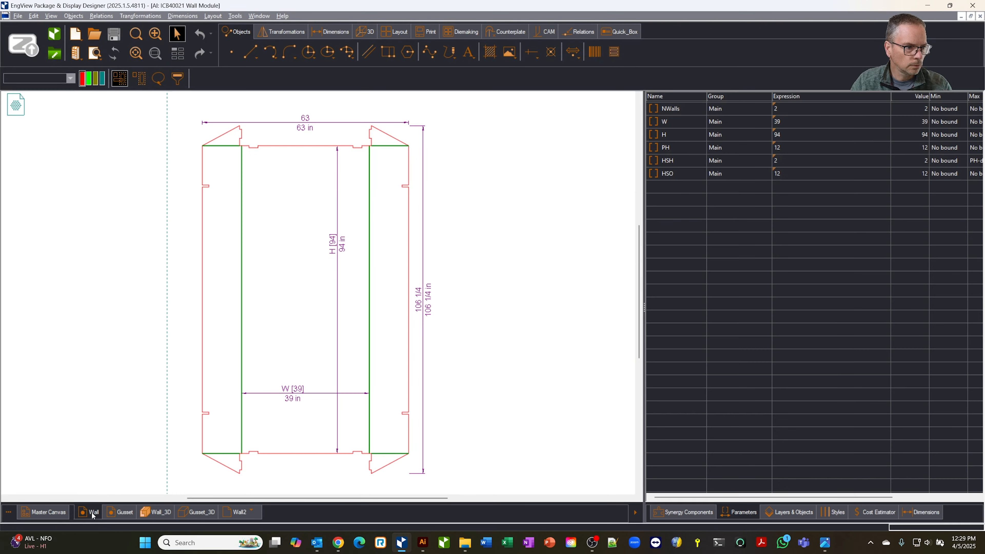
# - Copy the Wall drawing under the name Wall3, including its 3D drawings
pyautogui.rightClick(92, 513)
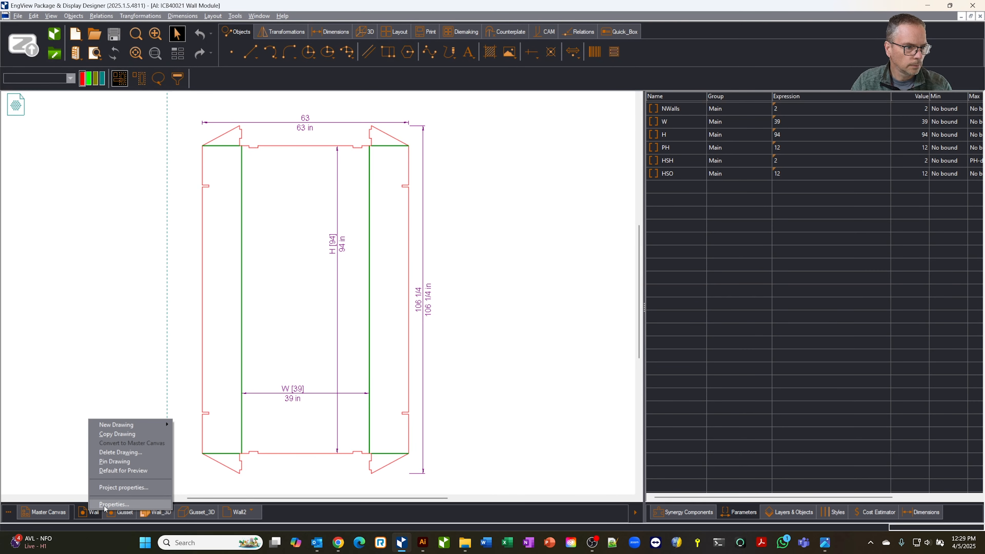
pyautogui.click(118, 434)
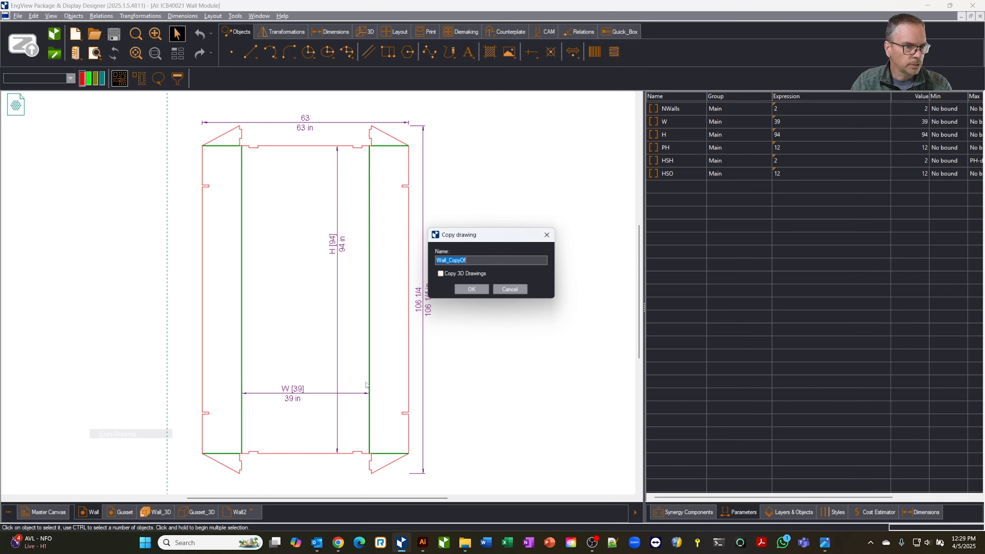
pyautogui.click(453, 278)
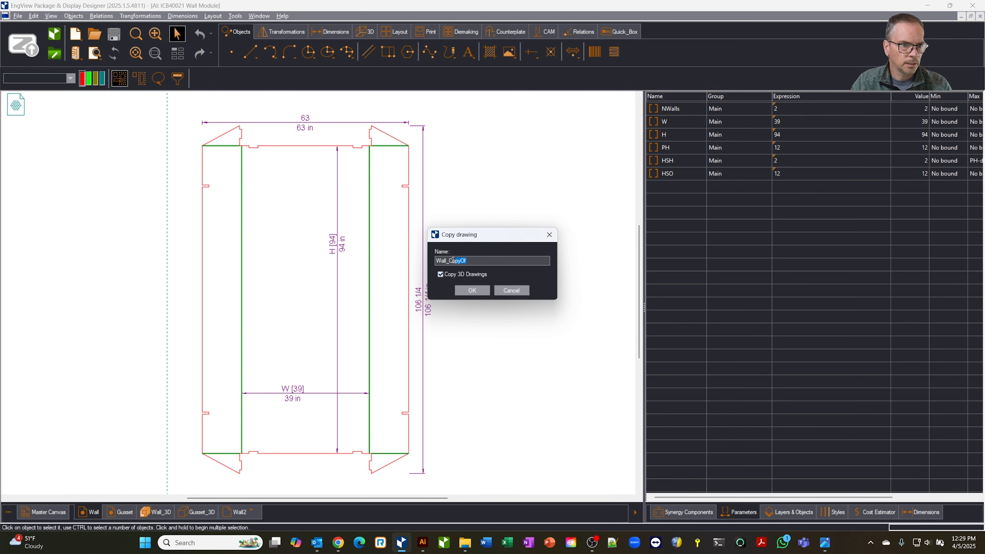
pyautogui.press('BackSpace')
pyautogui.write('ll3')
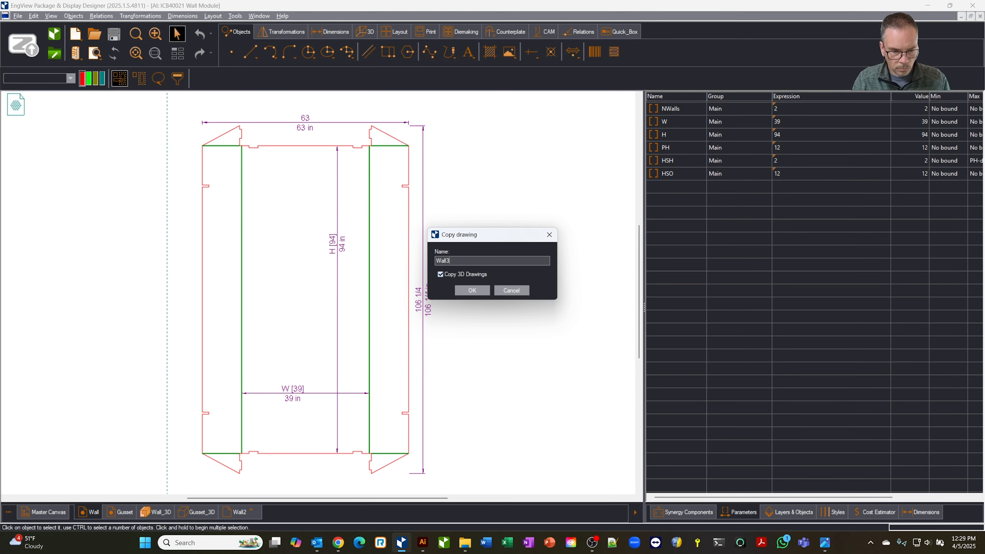
pyautogui.press('Return')
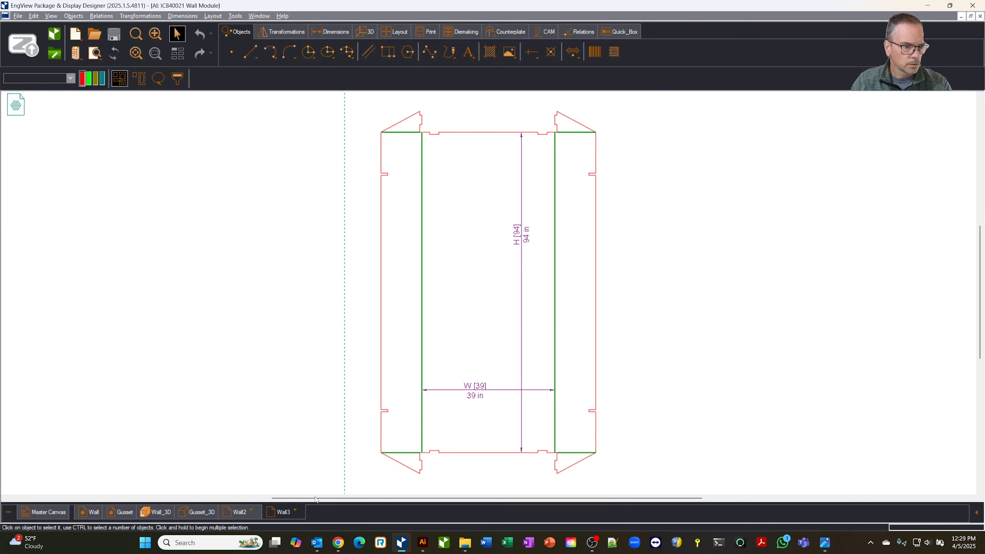
# - Examine the 3D drawings Wall3_3D and Wall2_3D that belong to the two wall copies
pyautogui.click(295, 511)
pyautogui.click(293, 494)
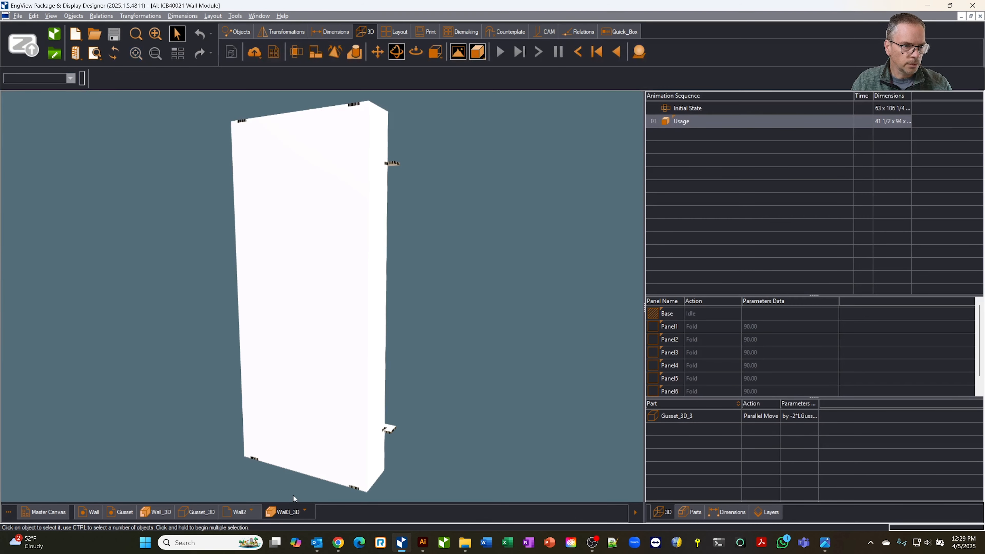
pyautogui.click(251, 512)
pyautogui.click(250, 483)
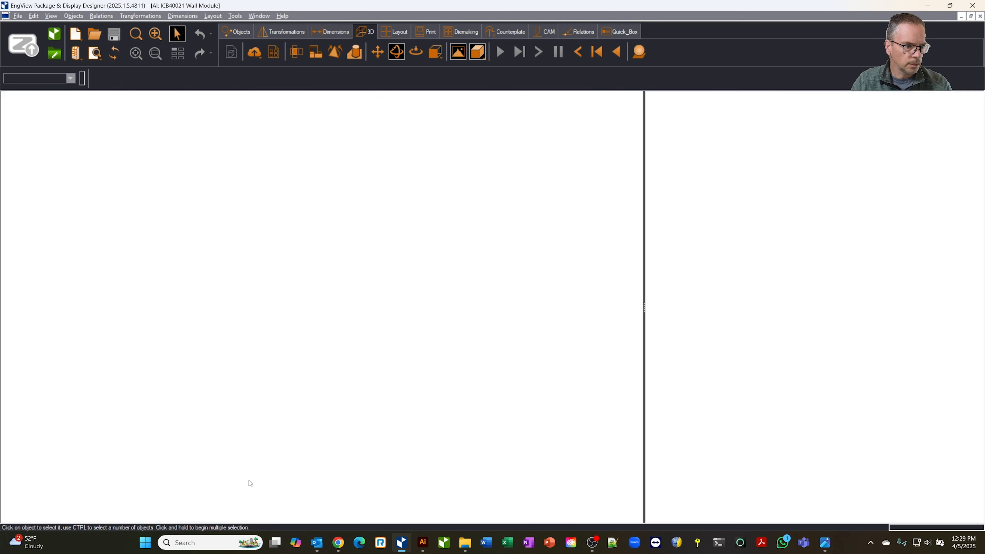
pyautogui.click(251, 512)
pyautogui.click(253, 493)
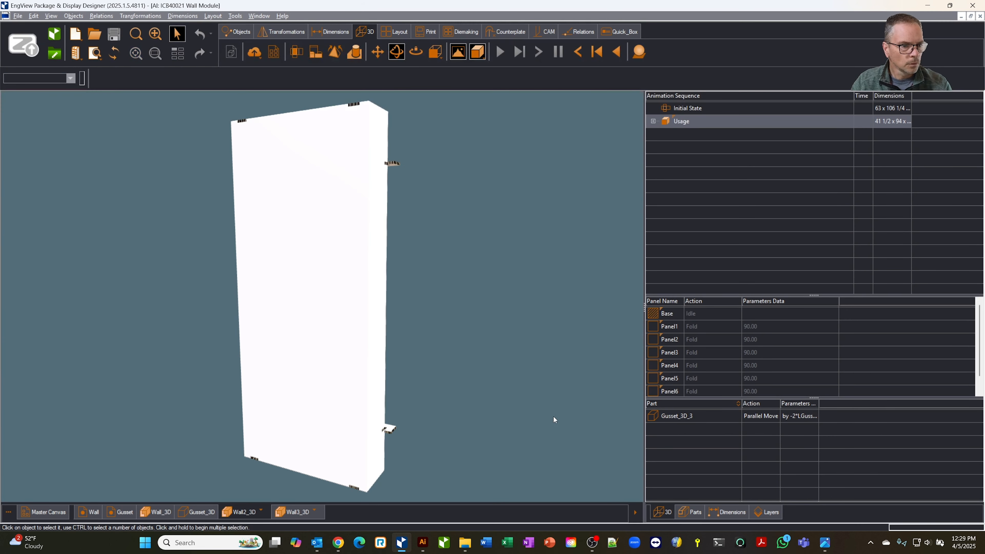
pyautogui.moveTo(495, 378); pyautogui.dragTo(518, 356)
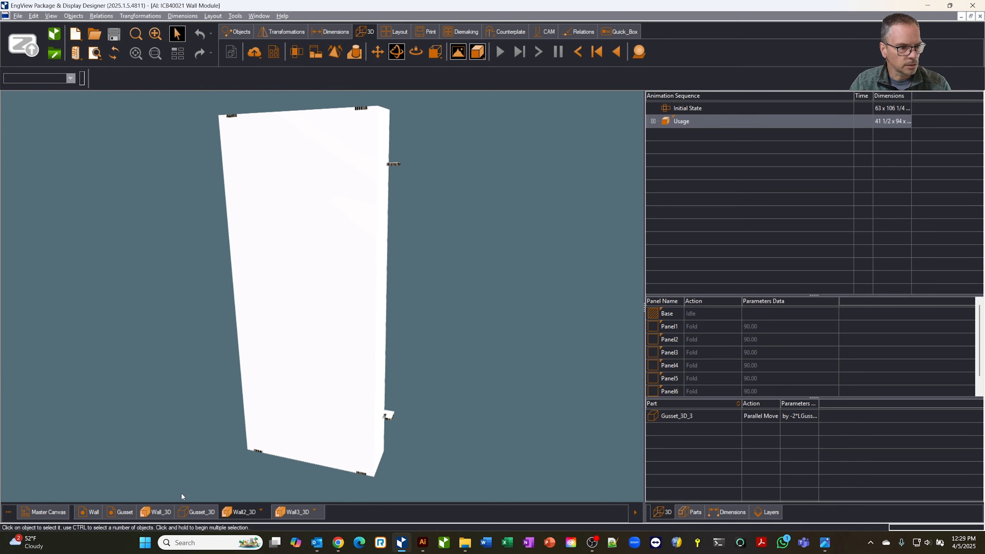
# - Insert the Wall2_3D part into the Wall_3D drawing, referencing the main panel of each wall
pyautogui.click(150, 512)
pyautogui.moveTo(426, 318); pyautogui.dragTo(196, 327)
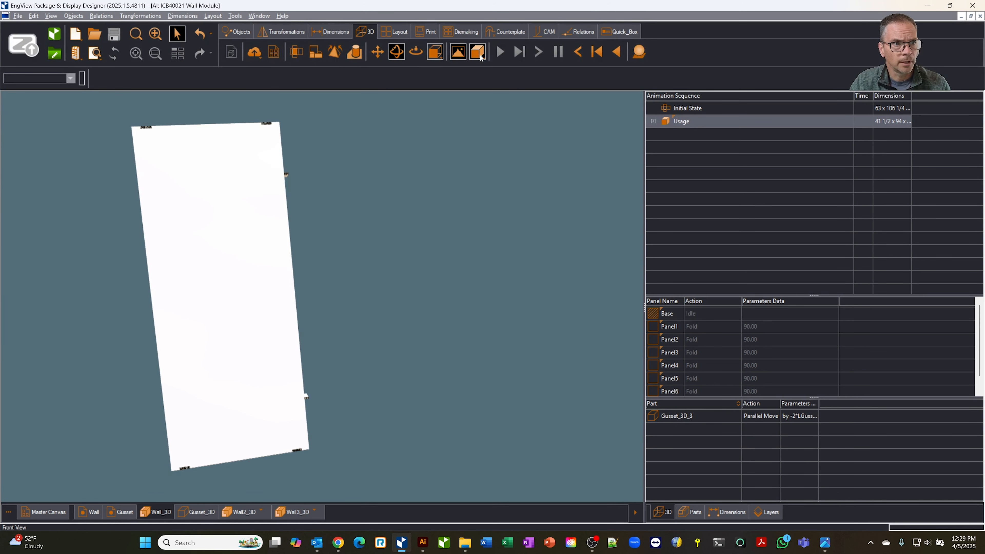
pyautogui.click(638, 52)
pyautogui.moveTo(557, 59); pyautogui.dragTo(677, 86)
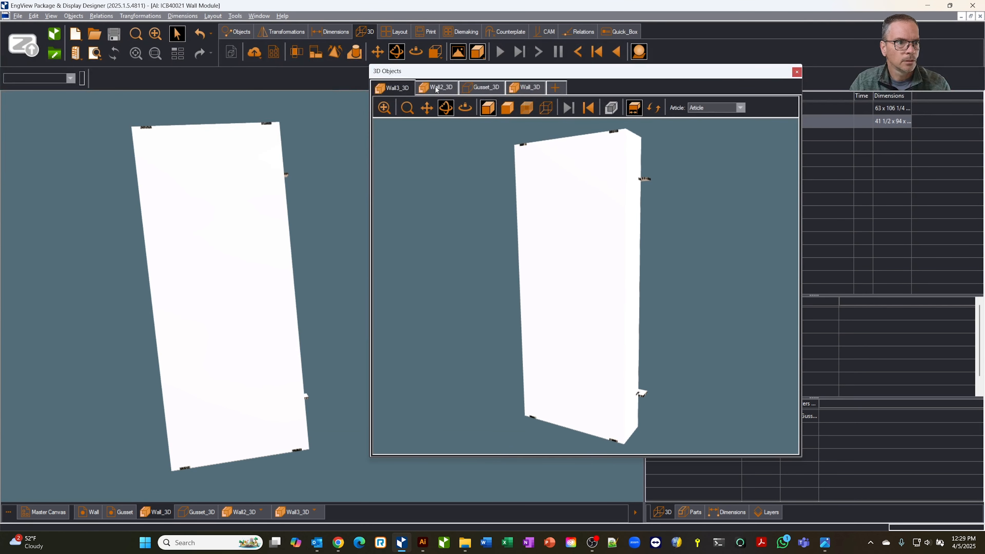
pyautogui.click(520, 89)
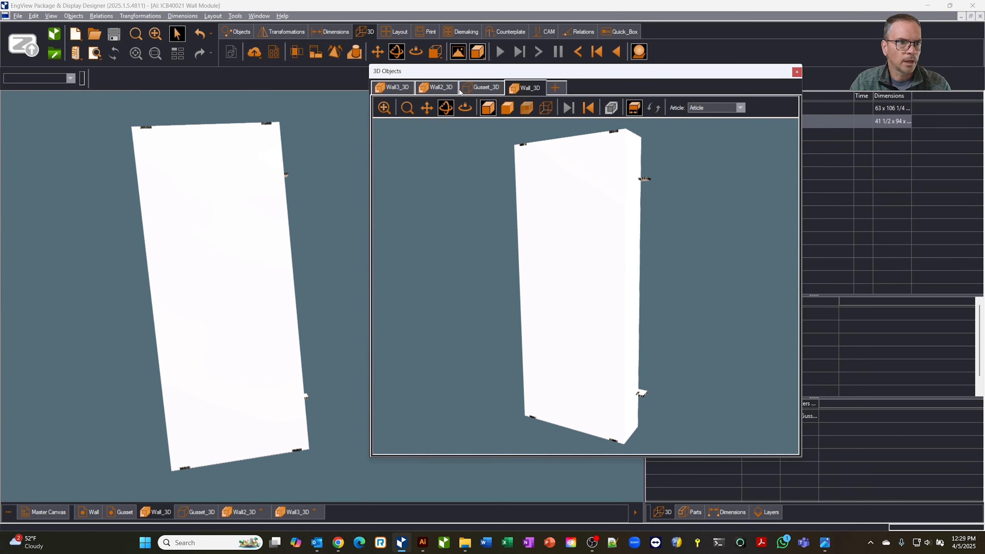
pyautogui.click(473, 89)
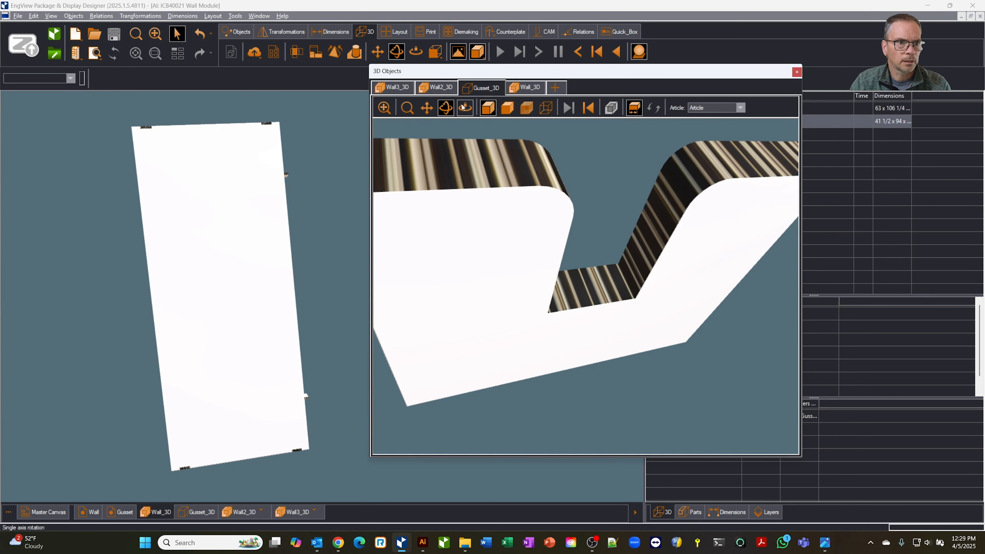
pyautogui.click(425, 89)
pyautogui.click(404, 88)
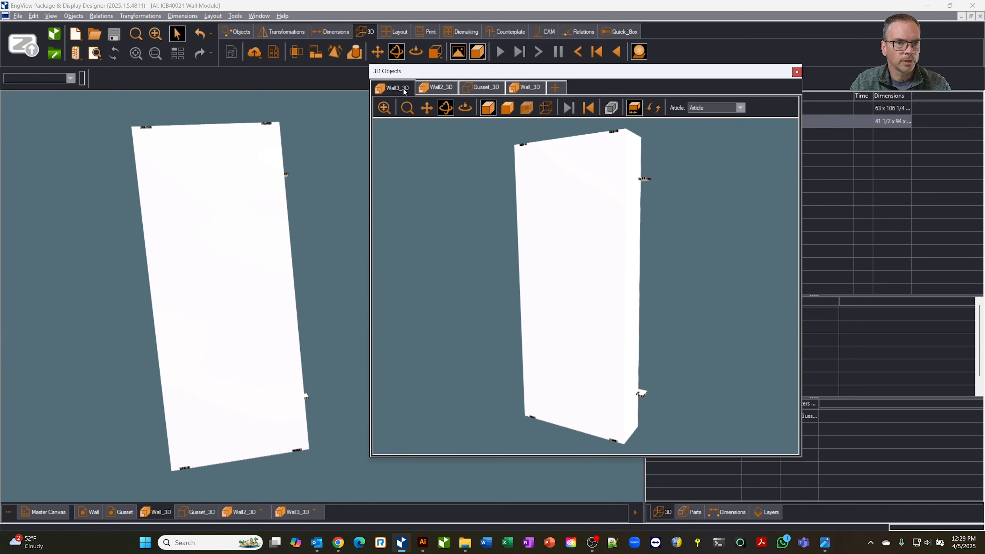
pyautogui.click(435, 88)
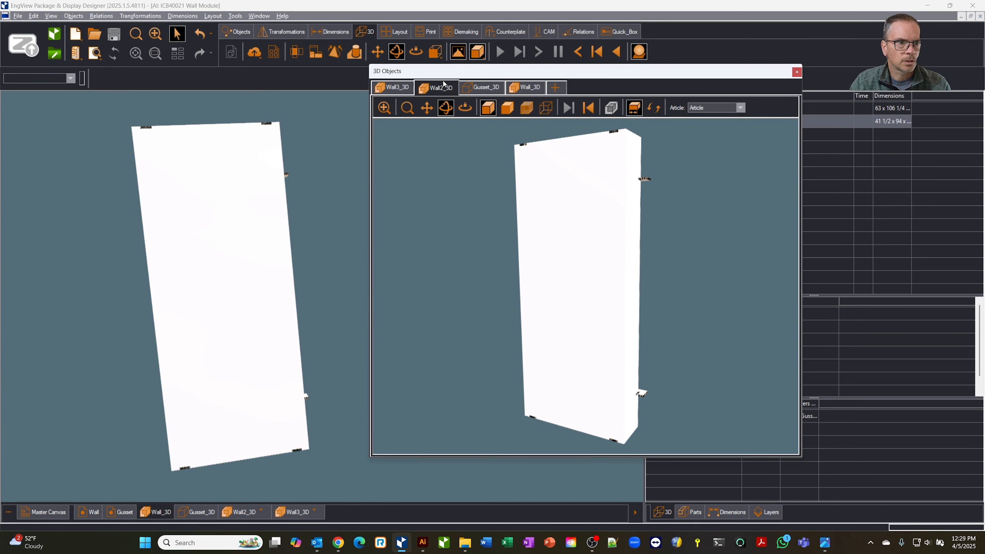
pyautogui.click(550, 226)
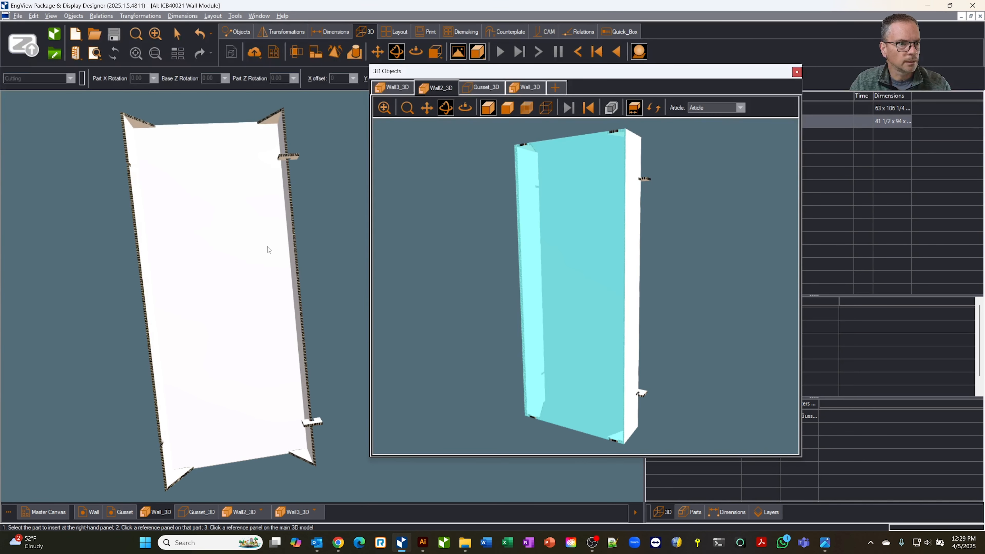
pyautogui.click(261, 249)
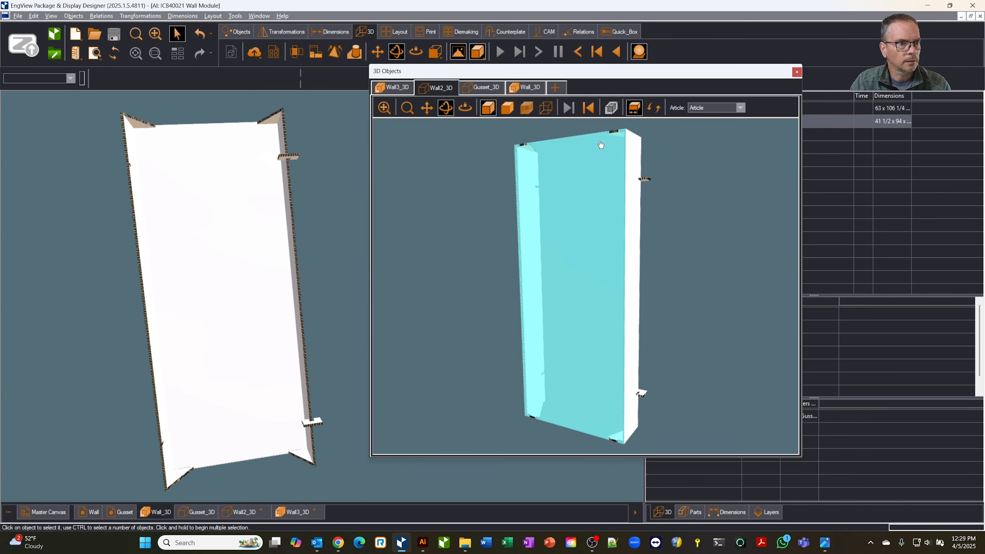
pyautogui.click(796, 72)
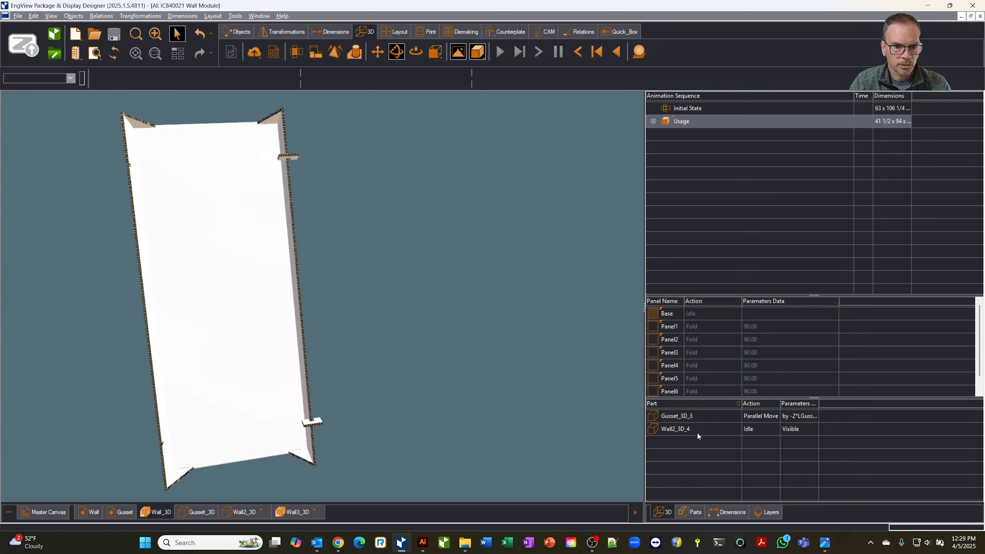
# - Align the inserted Wall2 part to the rear side of the base part, using the centre anchor point
pyautogui.doubleClick(679, 429)
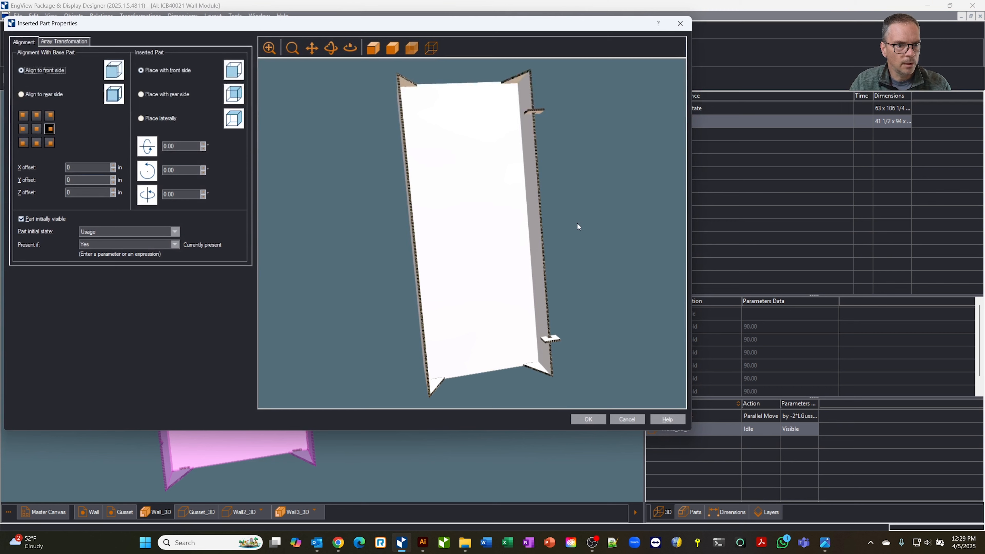
pyautogui.moveTo(576, 222); pyautogui.dragTo(584, 291)
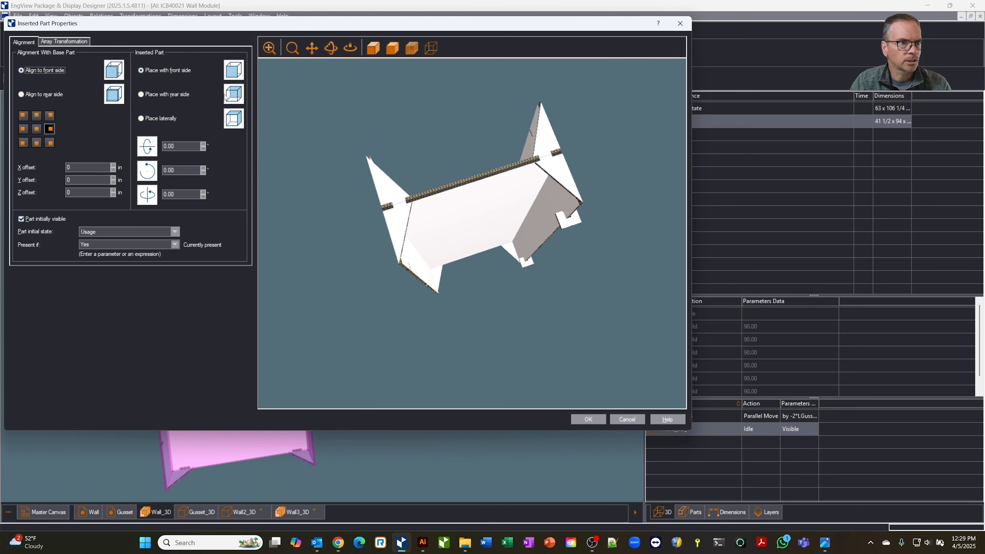
pyautogui.click(412, 48)
pyautogui.moveTo(562, 153); pyautogui.dragTo(551, 194)
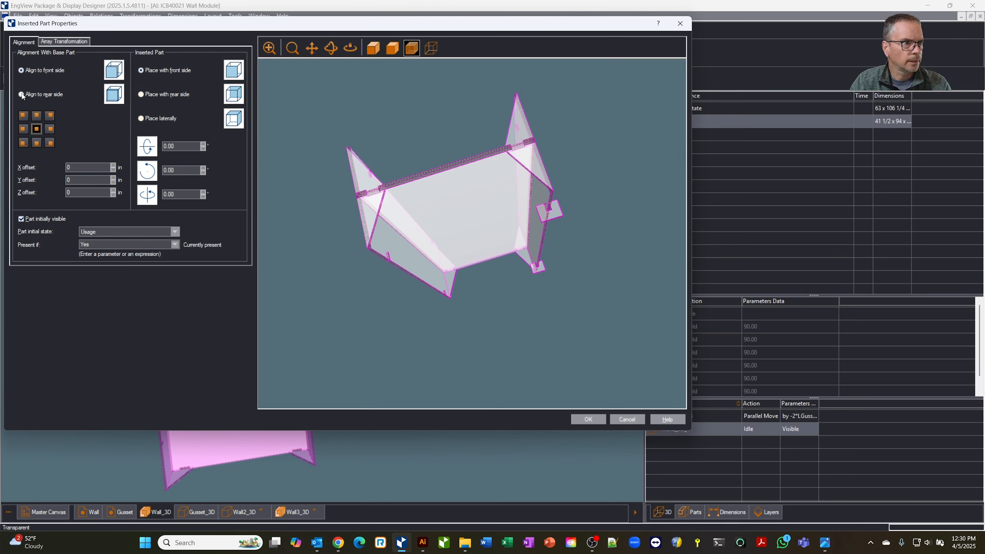
pyautogui.click(21, 94)
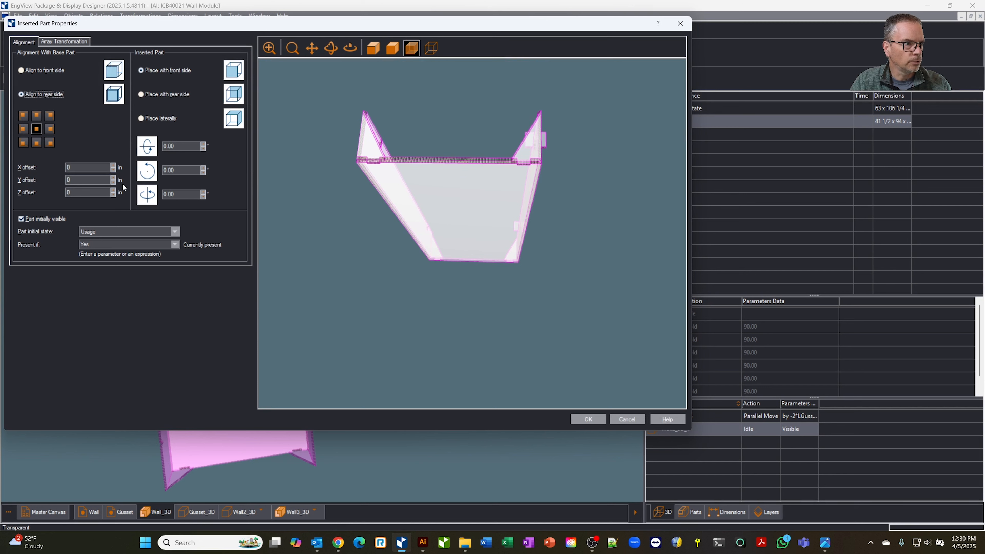
# - Set the inserted Wall2 part's Z offset to -d() and apply the alignment
pyautogui.doubleClick(110, 192)
pyautogui.write('3')
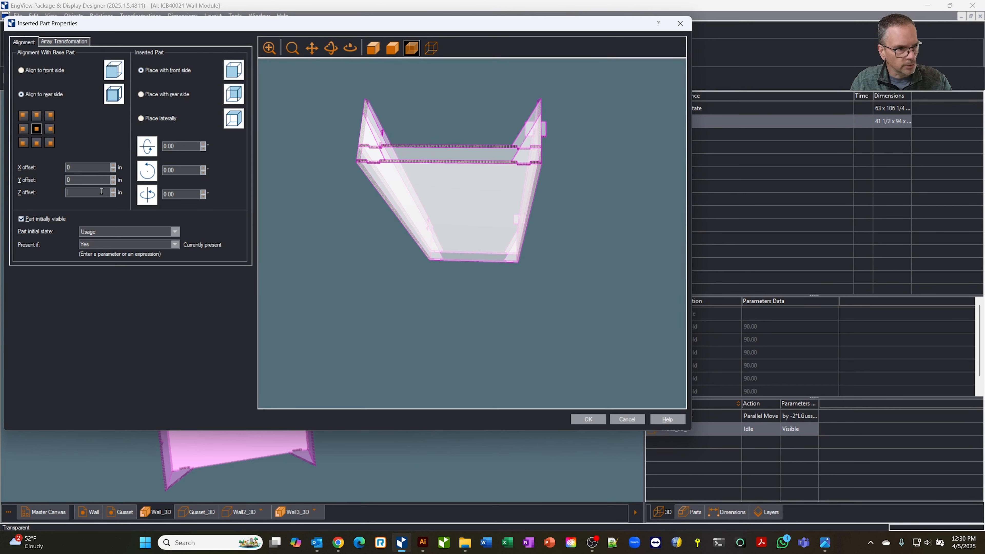
pyautogui.write('-d()')
pyautogui.click(96, 180)
pyautogui.moveTo(345, 159); pyautogui.dragTo(360, 187, button='middle')
pyautogui.click(576, 418)
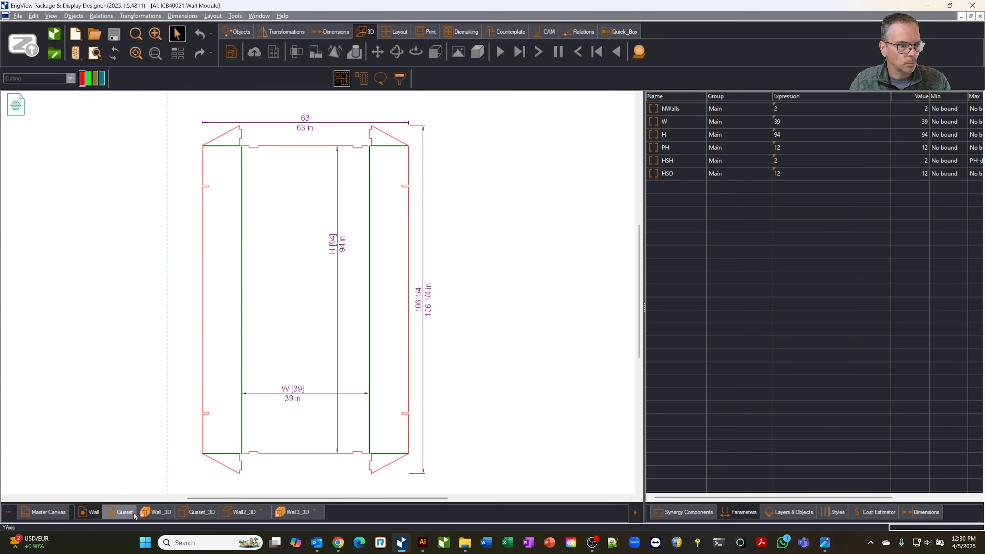
# - Set the X offset of the inserted Wall2 part in Wall_3D to W so it stands beside the base wall
pyautogui.click(155, 512)
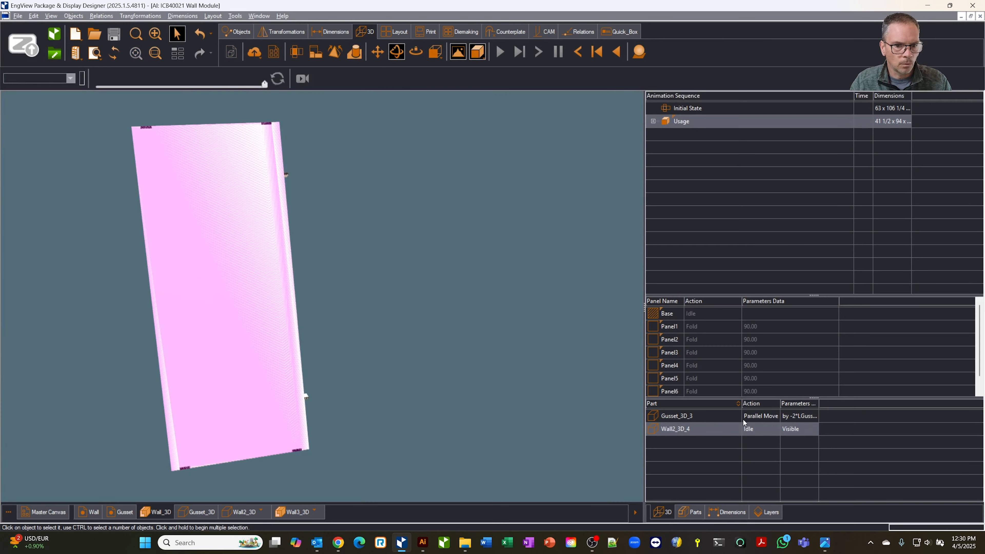
pyautogui.doubleClick(678, 427)
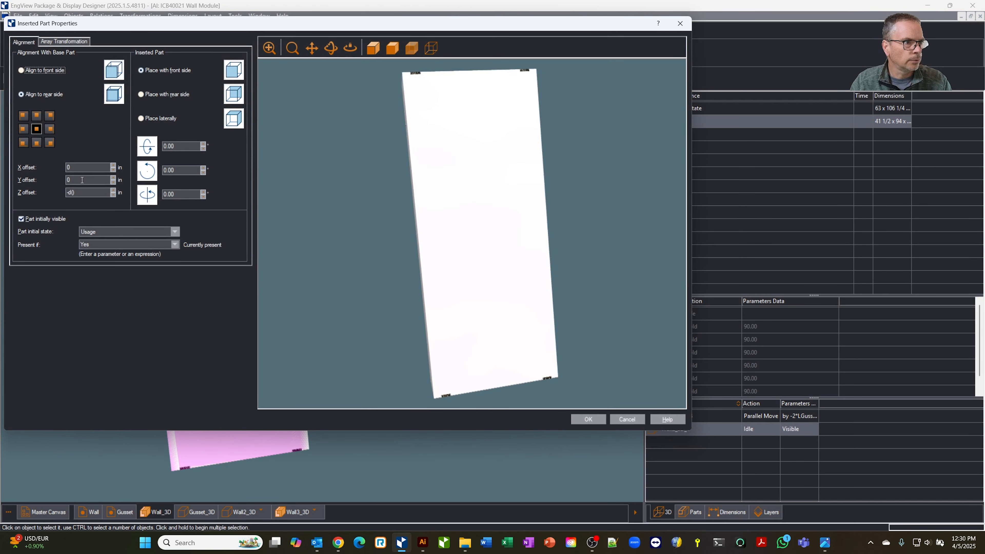
pyautogui.click(113, 165)
pyautogui.moveTo(388, 143); pyautogui.dragTo(386, 187, button='middle')
pyautogui.click(392, 48)
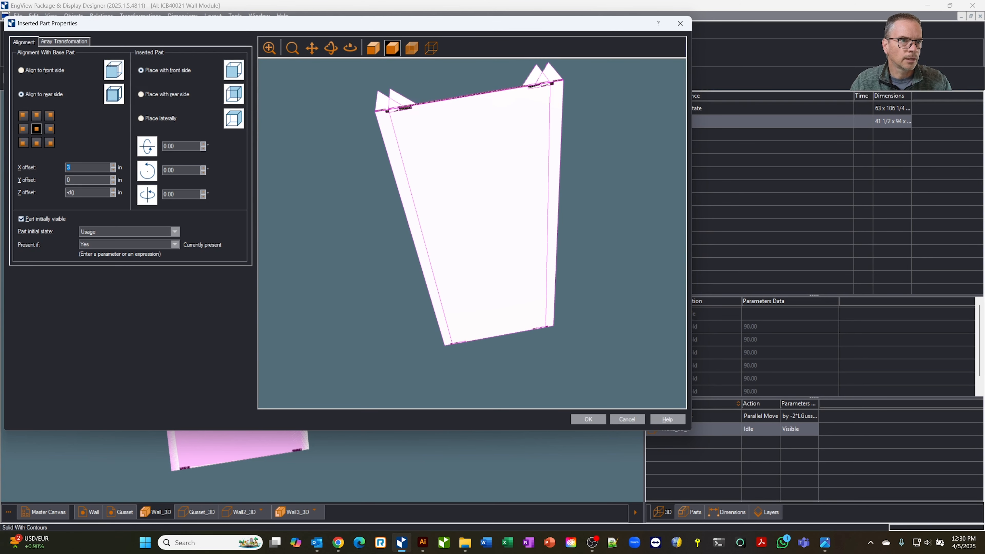
pyautogui.moveTo(449, 112); pyautogui.dragTo(456, 146, button='middle')
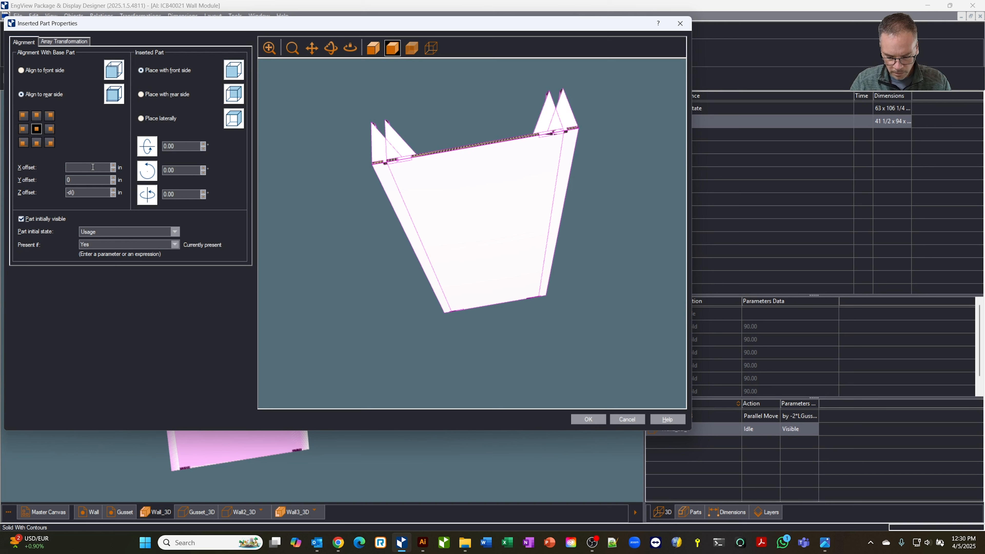
pyautogui.write('W')
pyautogui.click(91, 190)
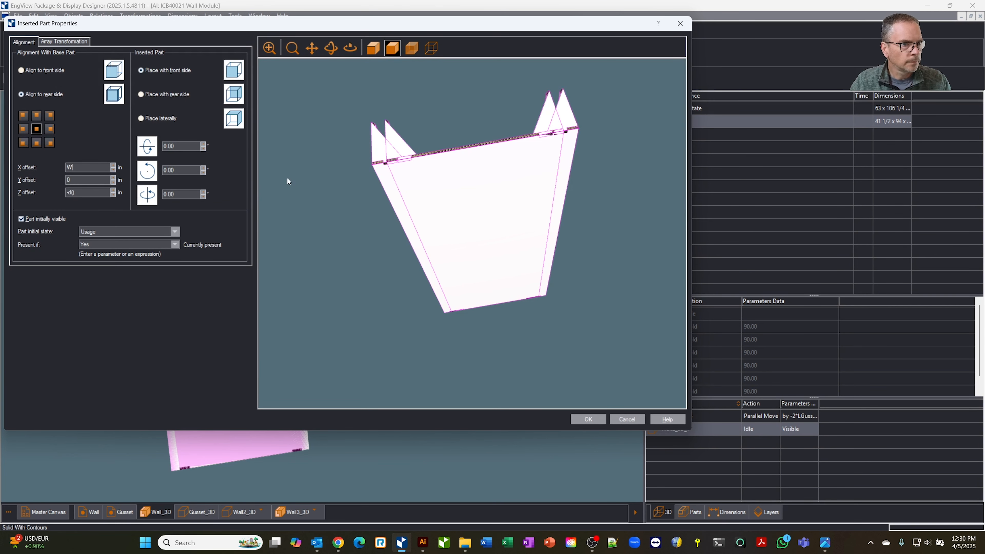
pyautogui.click(103, 180)
pyautogui.moveTo(360, 197)
pyautogui.mouseDown(button='middle')
pyautogui.moveTo(334, 204)
pyautogui.moveTo(369, 203)
pyautogui.moveTo(359, 181)
pyautogui.moveTo(367, 186)
pyautogui.mouseUp(button='middle')
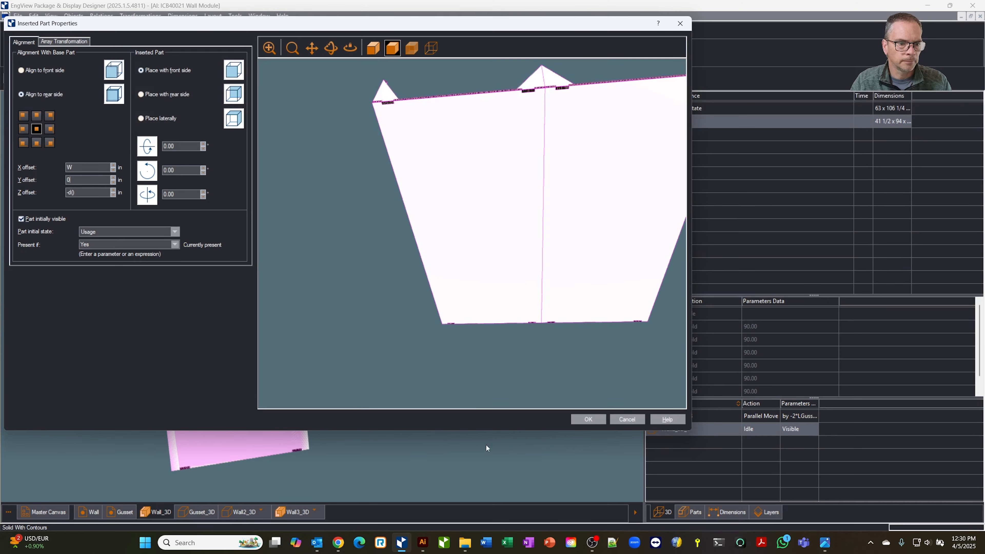
pyautogui.click(587, 422)
pyautogui.moveTo(538, 243); pyautogui.dragTo(534, 299, button='middle')
pyautogui.moveTo(586, 224); pyautogui.dragTo(592, 170, button='middle')
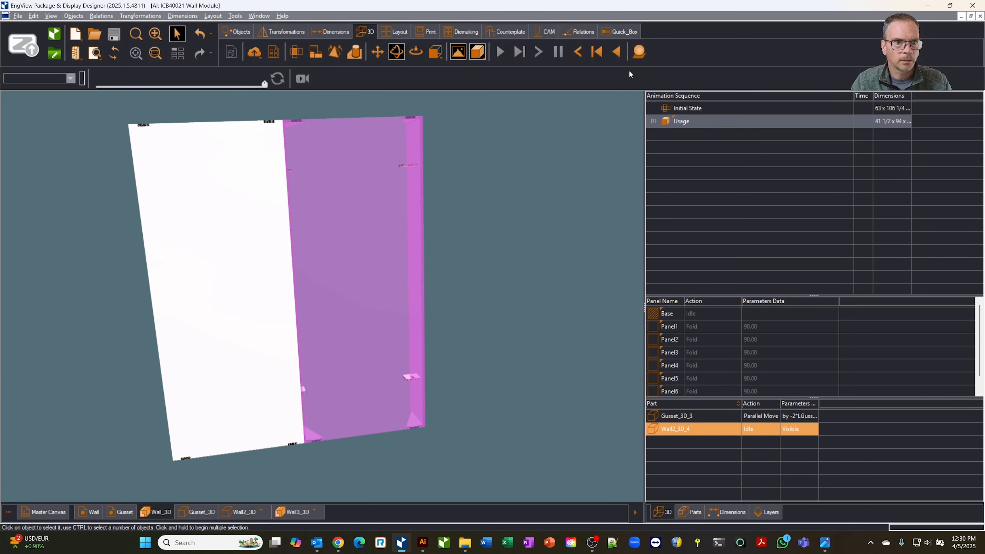
# - Insert the Wall3_3D part into the assembly, referencing its main panel to the main panel of the Wall2 part
pyautogui.click(639, 52)
pyautogui.click(400, 90)
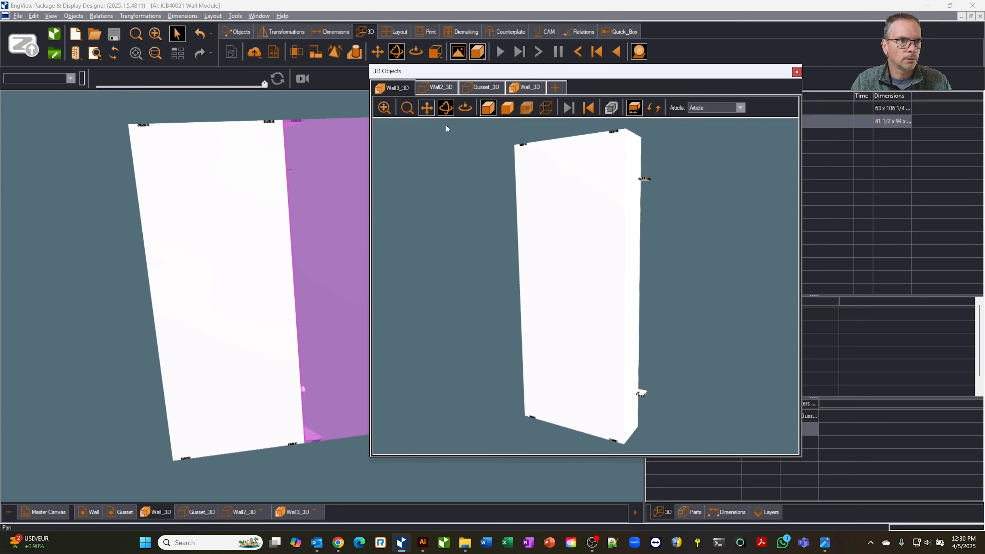
pyautogui.click(585, 279)
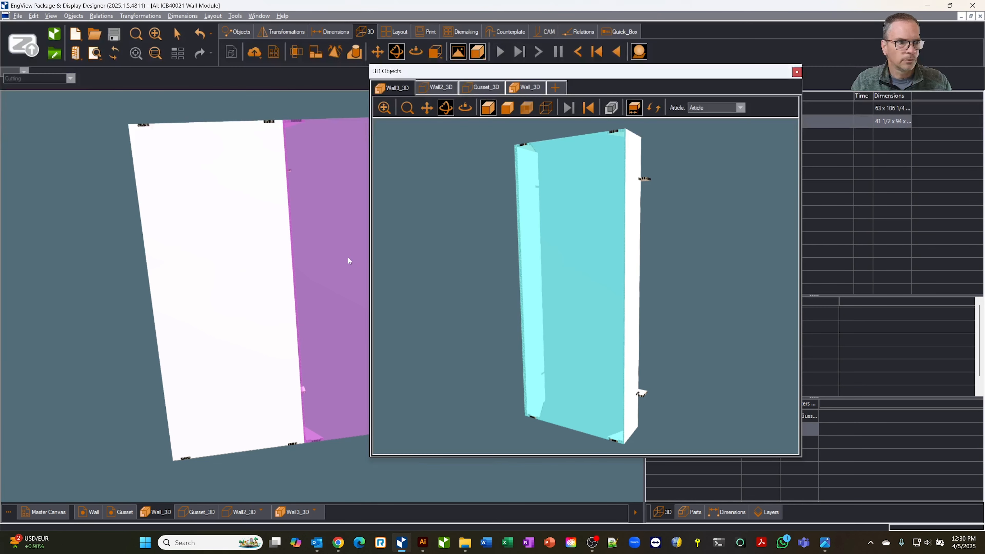
pyautogui.click(345, 261)
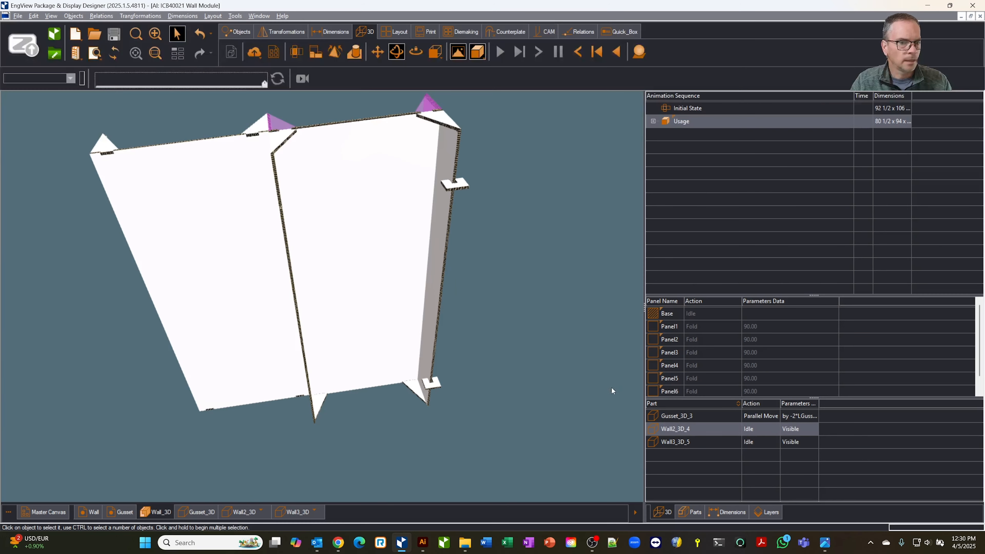
# - Align the inserted Wall3 part to the rear side of the base part and set its Z offset to -d()
pyautogui.doubleClick(691, 442)
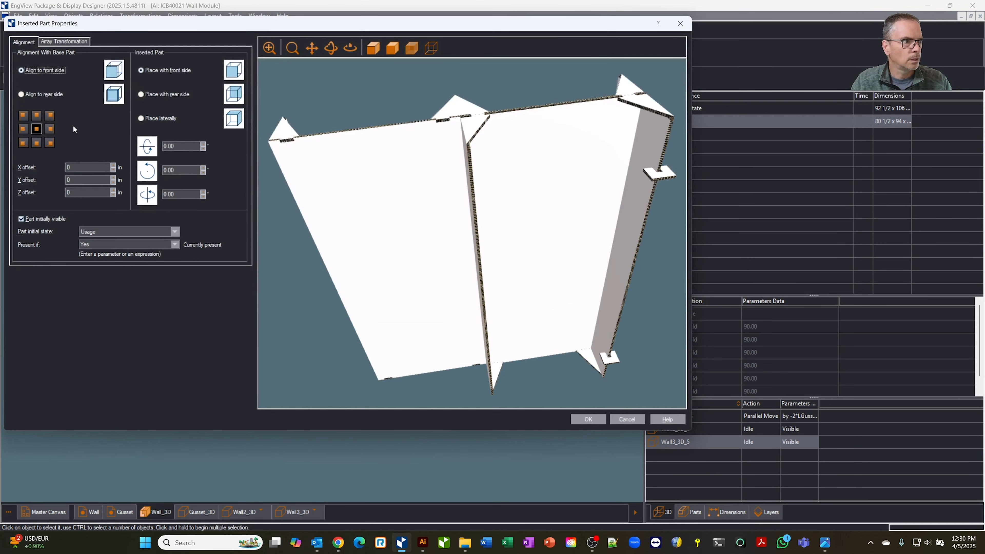
pyautogui.click(22, 95)
pyautogui.click(90, 192)
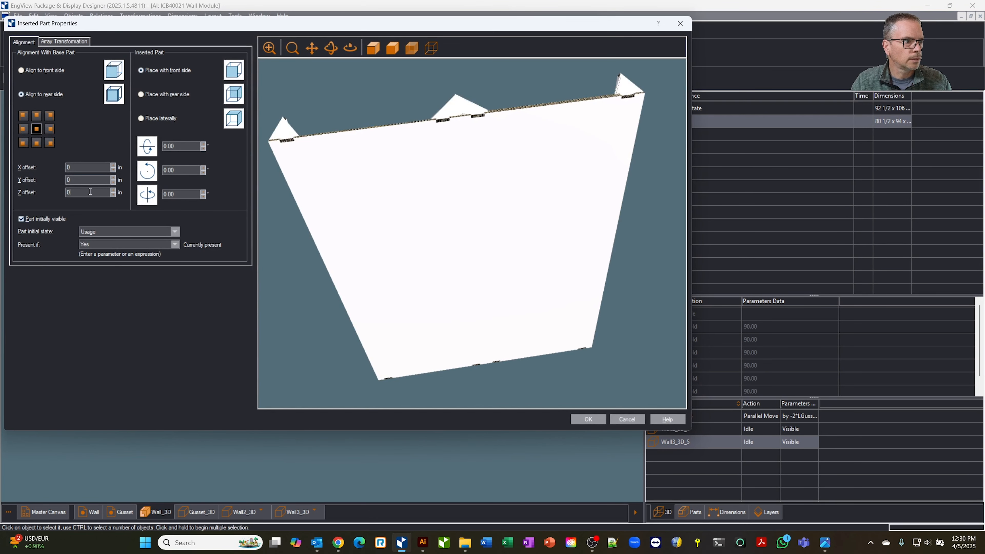
pyautogui.write('=d()')
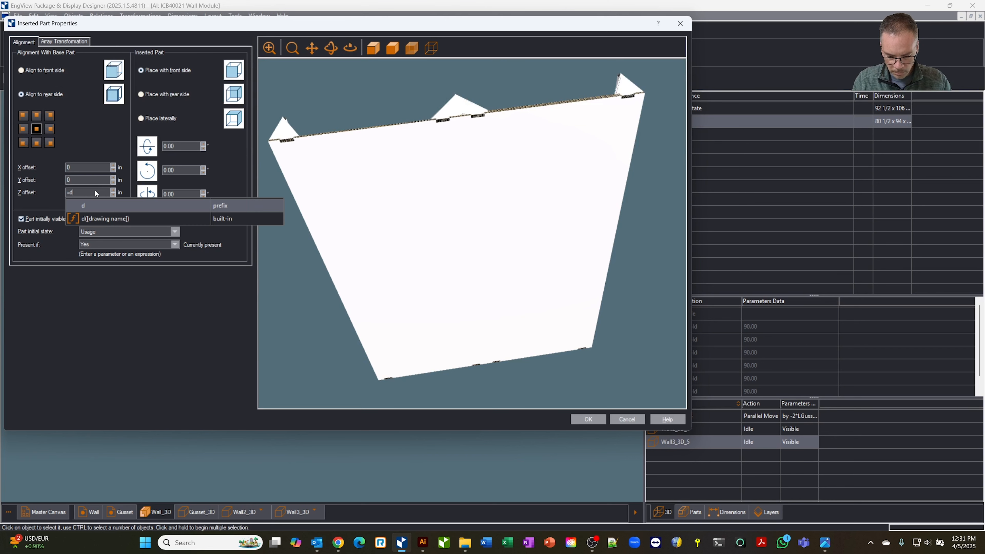
pyautogui.press('BackSpace')
pyautogui.press('BackSpace')
pyautogui.press('BackSpace')
pyautogui.press('BackSpace')
pyautogui.write('=d()')
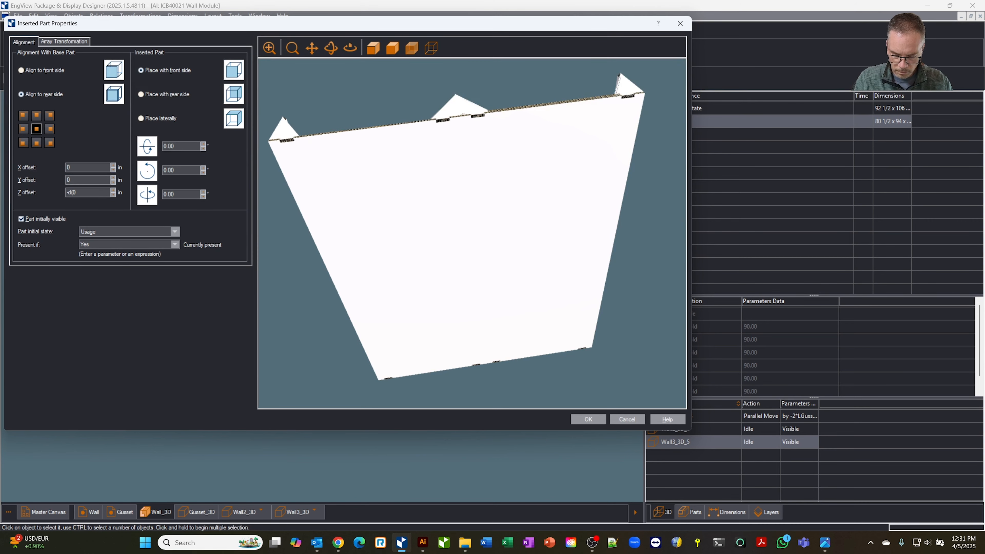
pyautogui.press('Return')
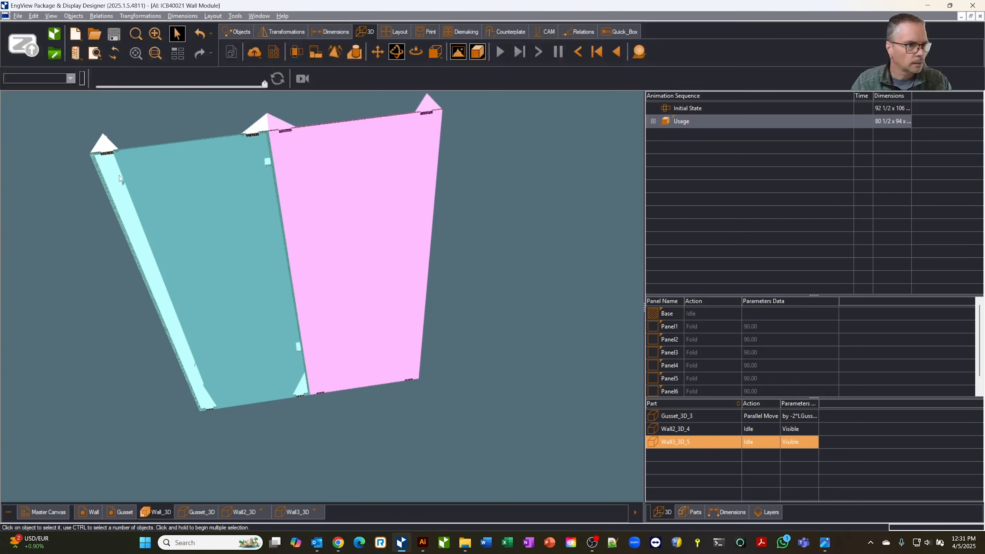
# - Set the inserted Wall3 part's X offset to W so it stands beside the Wall2 part
pyautogui.doubleClick(690, 447)
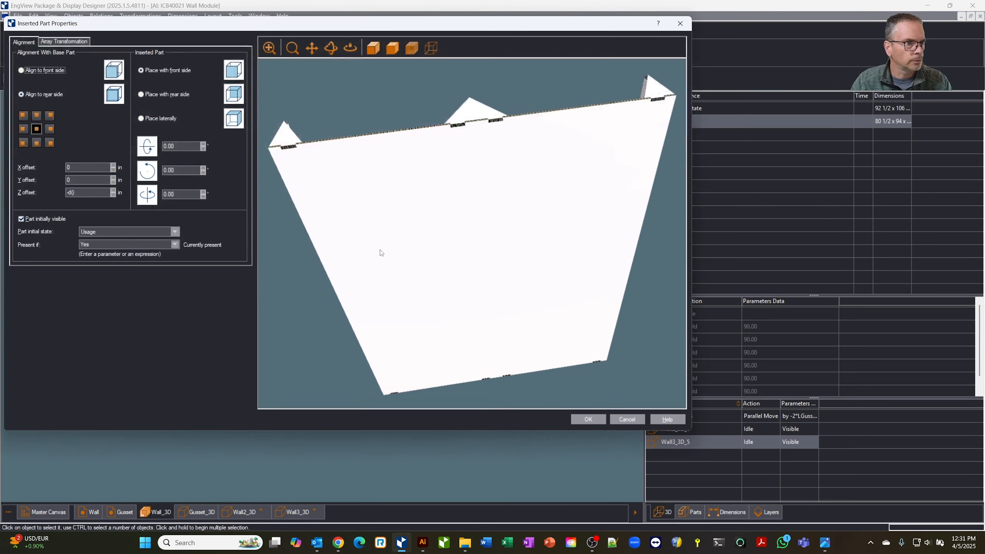
pyautogui.click(90, 170)
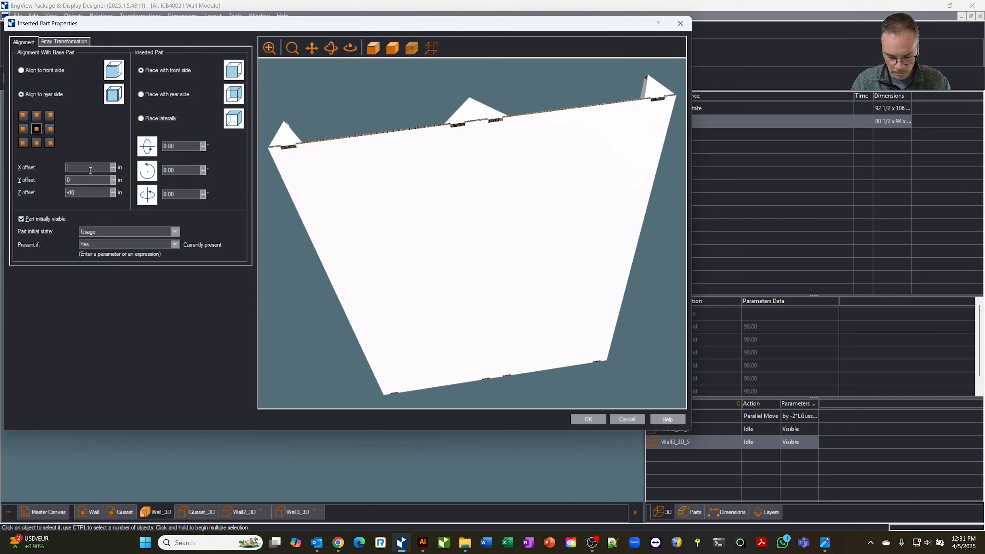
pyautogui.write('W')
pyautogui.click(93, 191)
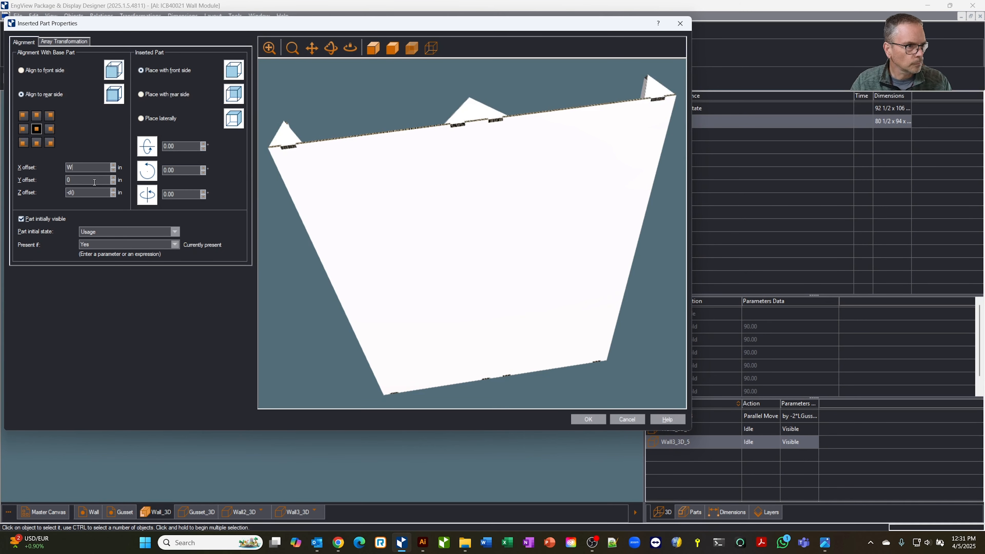
pyautogui.moveTo(490, 221); pyautogui.dragTo(535, 200, button='middle')
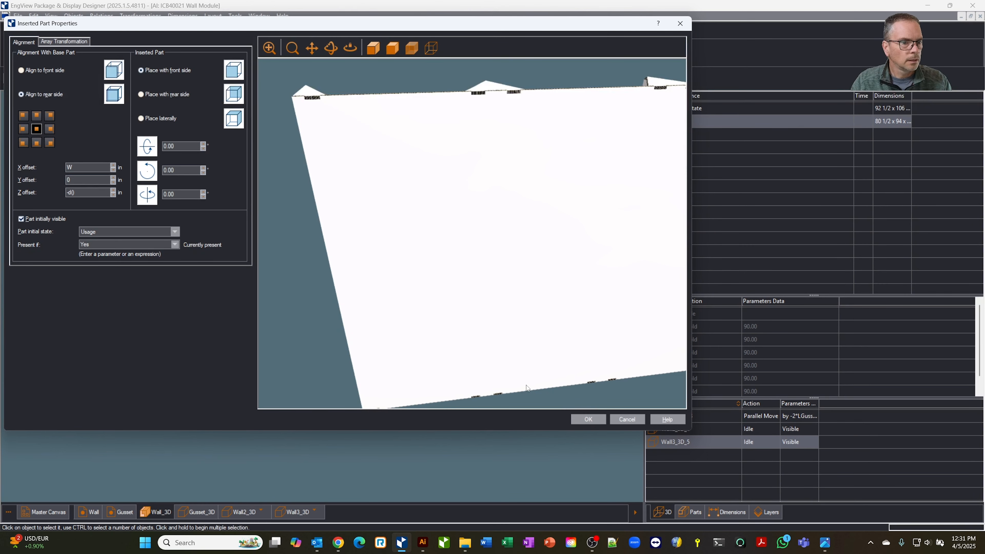
pyautogui.click(588, 419)
pyautogui.moveTo(583, 412); pyautogui.dragTo(574, 264, button='middle')
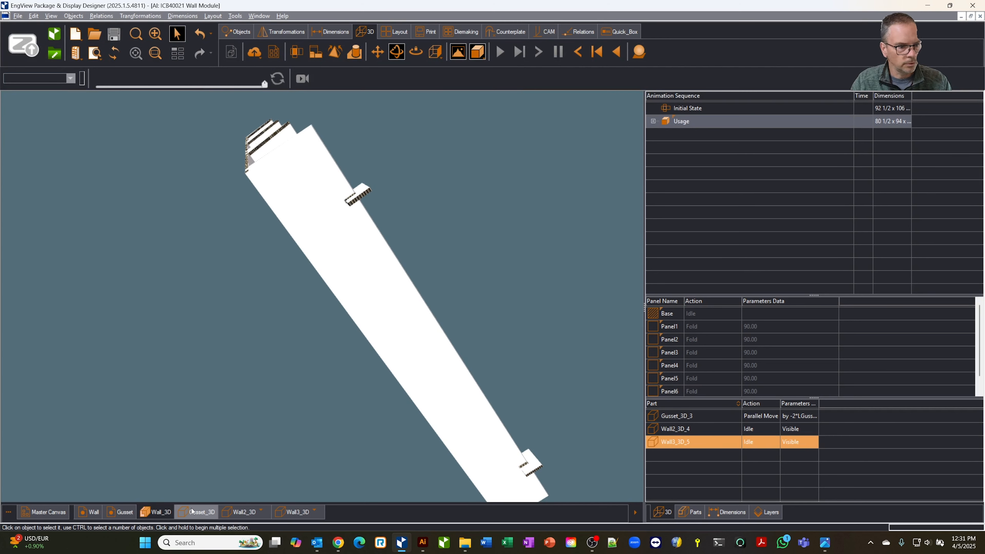
# - Delete the inserted gusset part from the Wall3_3D drawing
pyautogui.click(314, 512)
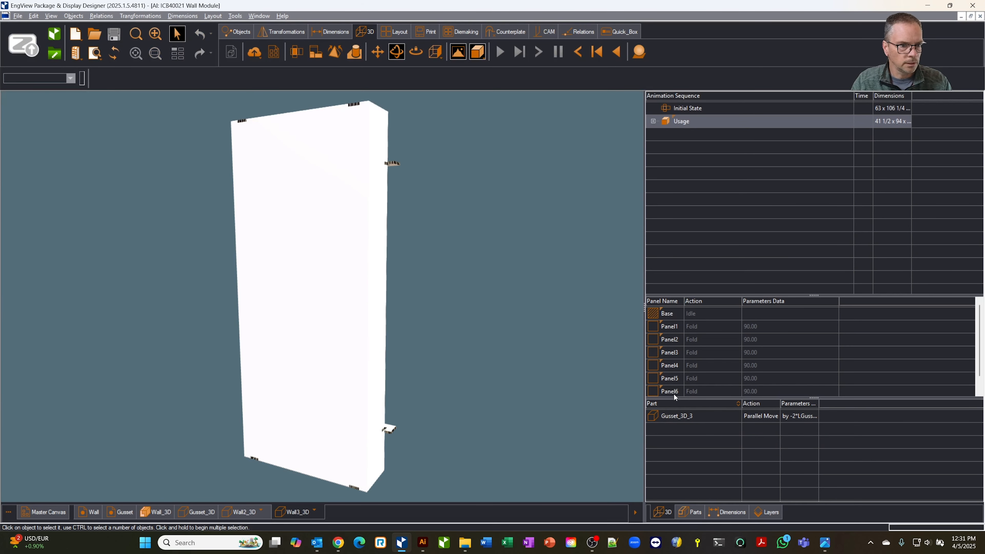
pyautogui.click(694, 415)
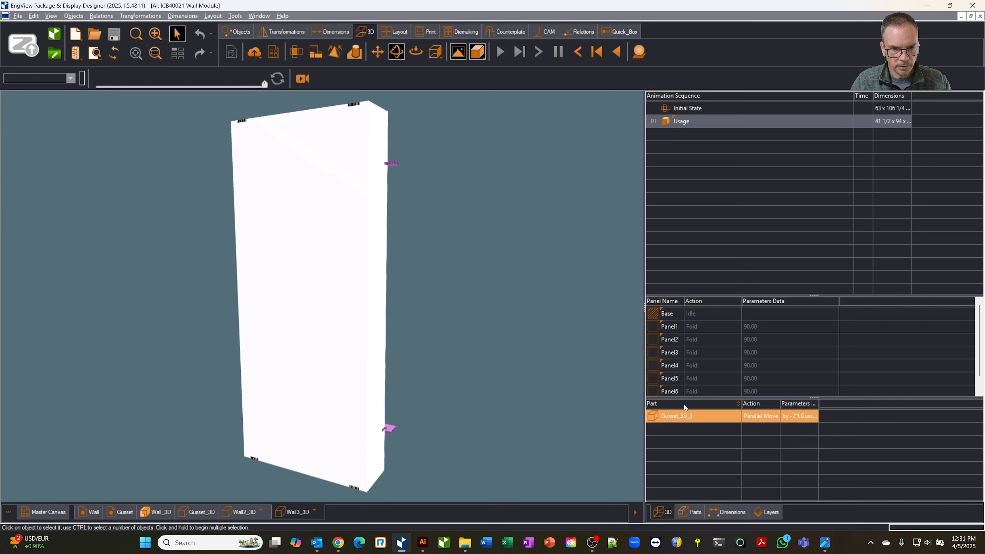
pyautogui.rightClick(692, 416)
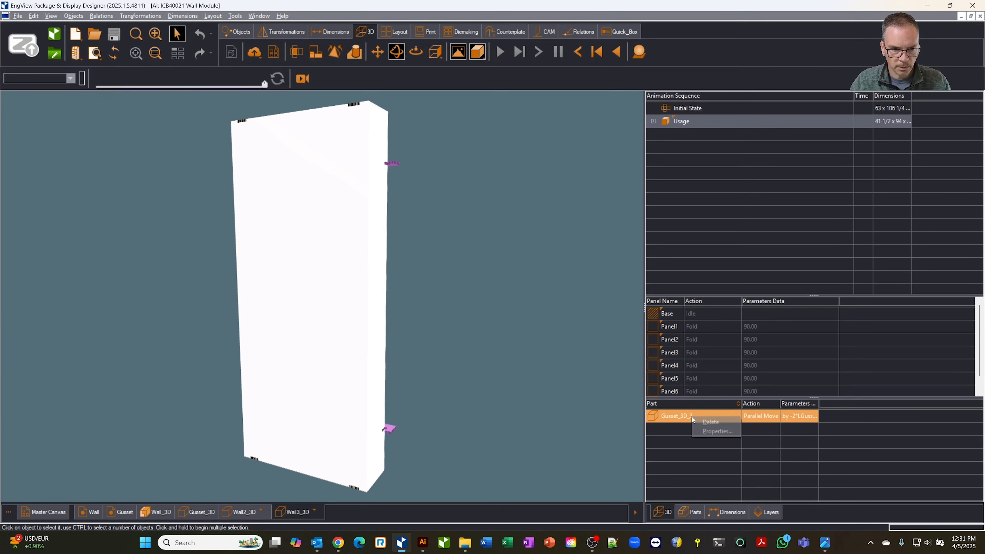
pyautogui.click(711, 423)
pyautogui.moveTo(491, 324); pyautogui.dragTo(434, 330)
pyautogui.moveTo(503, 388); pyautogui.dragTo(511, 365)
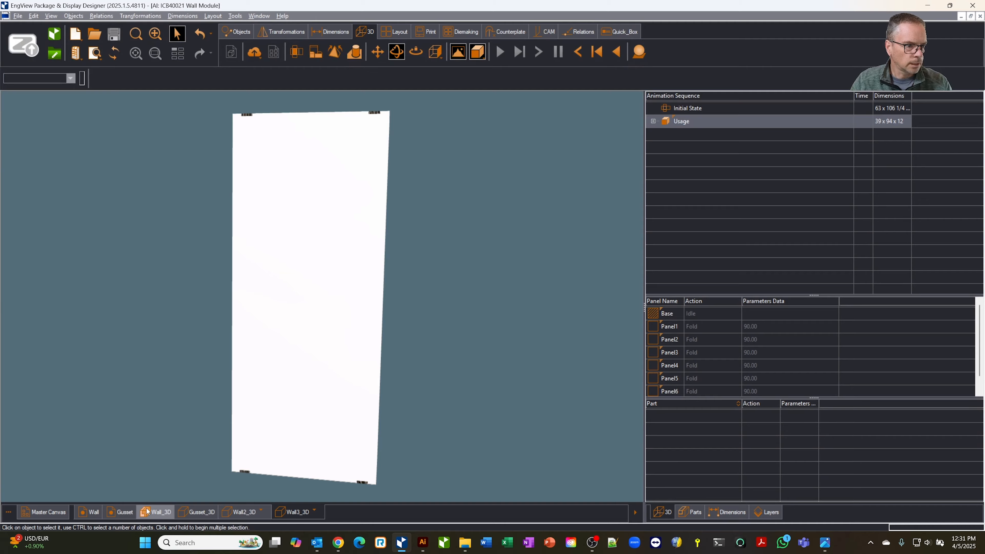
# - Return to the Wall_3D assembly, check the three walls from the front and back, and display the overall 3D dimensions
pyautogui.click(155, 511)
pyautogui.moveTo(388, 310); pyautogui.dragTo(504, 294)
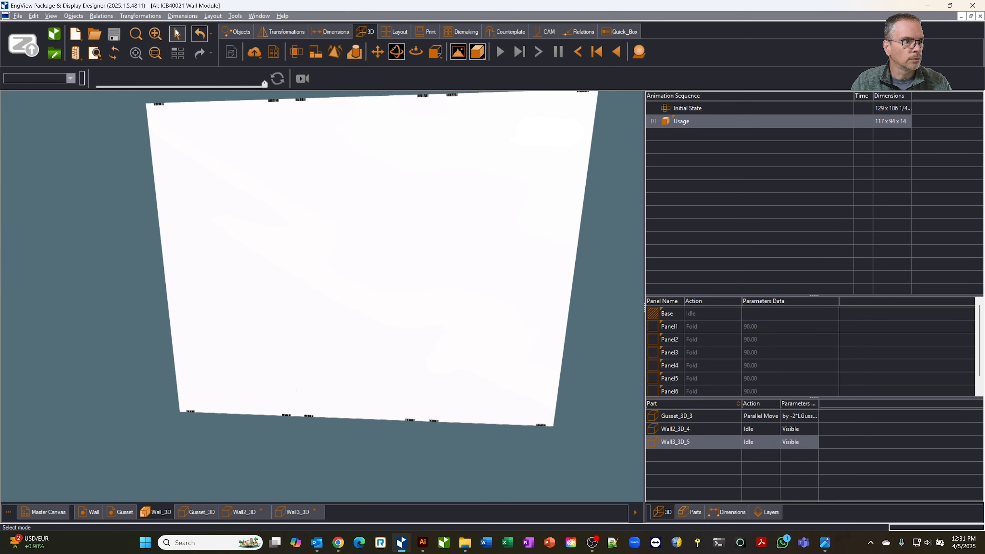
pyautogui.click(155, 34)
pyautogui.moveTo(303, 235); pyautogui.dragTo(315, 220)
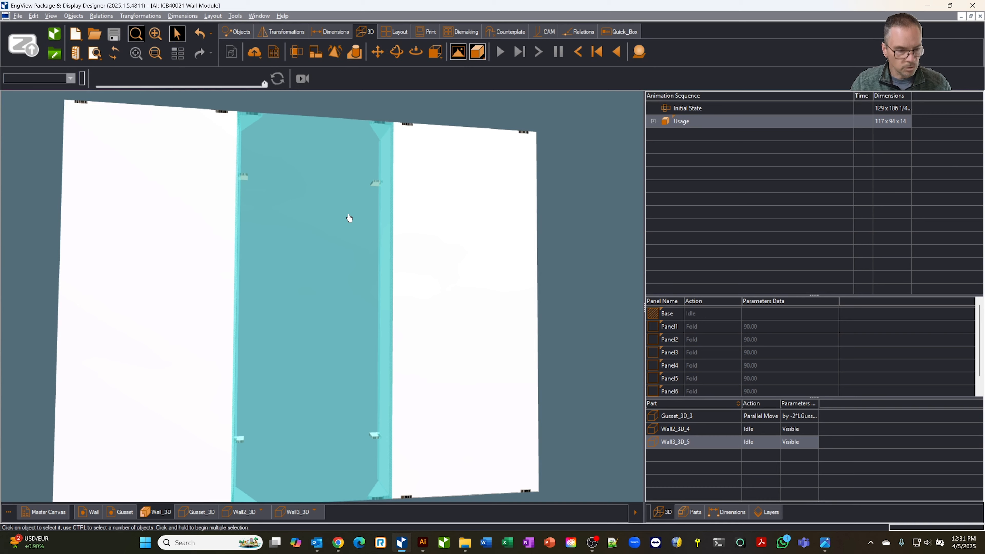
pyautogui.scroll(-2, 348, 221)
pyautogui.moveTo(347, 226); pyautogui.dragTo(472, 172)
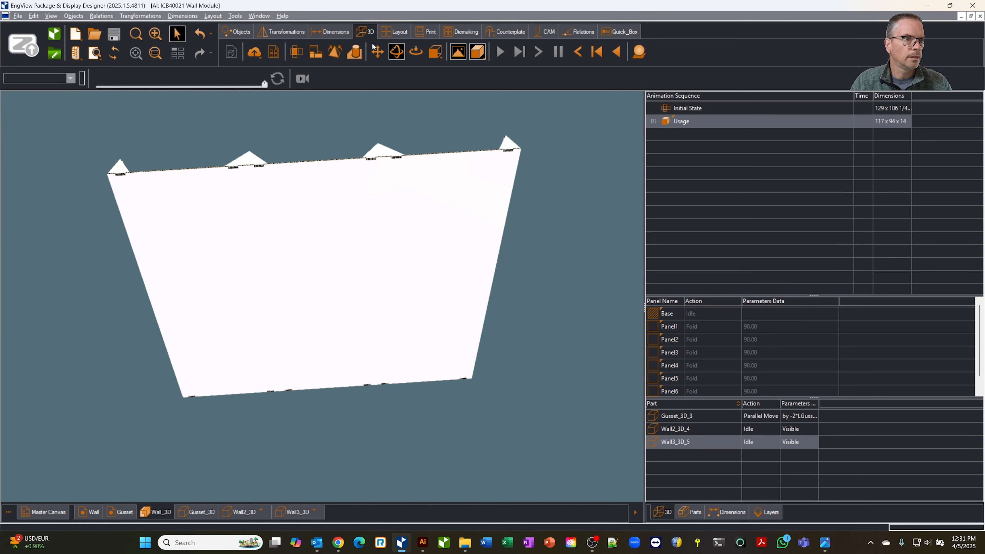
pyautogui.click(333, 31)
pyautogui.click(416, 51)
pyautogui.moveTo(488, 194); pyautogui.dragTo(466, 171)
pyautogui.moveTo(465, 171); pyautogui.dragTo(352, 233, button='middle')
pyautogui.moveTo(318, 264); pyautogui.dragTo(378, 314, button='middle')
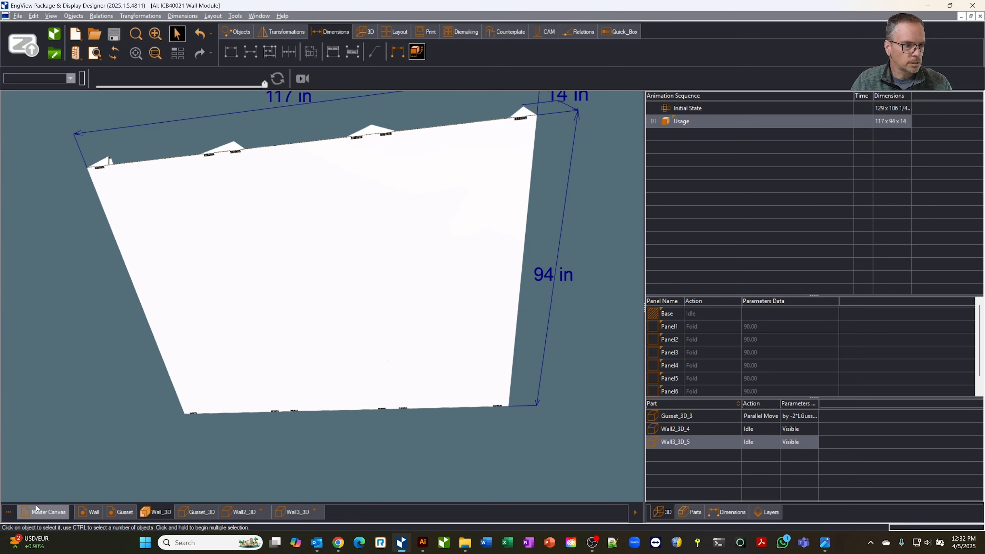
# - Set the side panel depth parameter PH to 8 in the Wall drawing
pyautogui.click(91, 511)
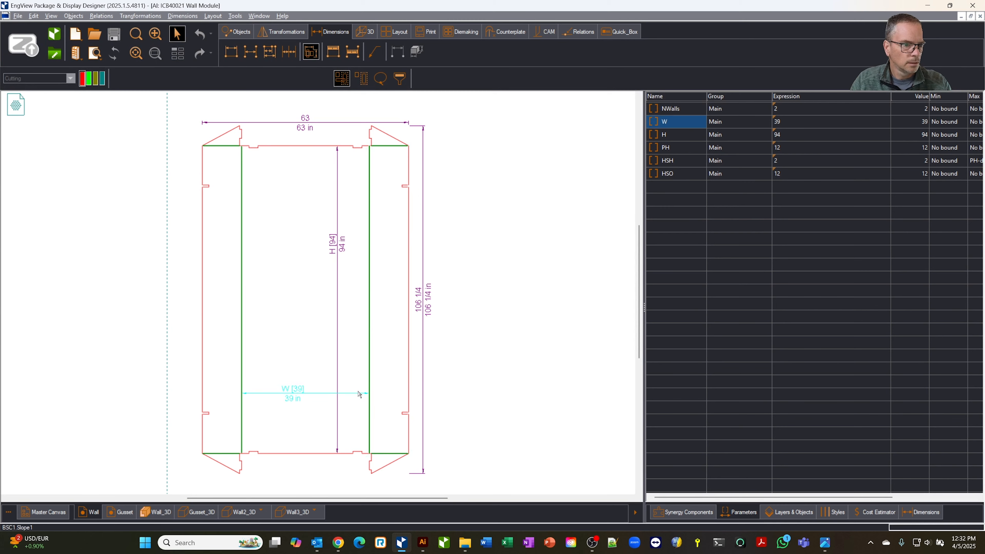
pyautogui.click(411, 206)
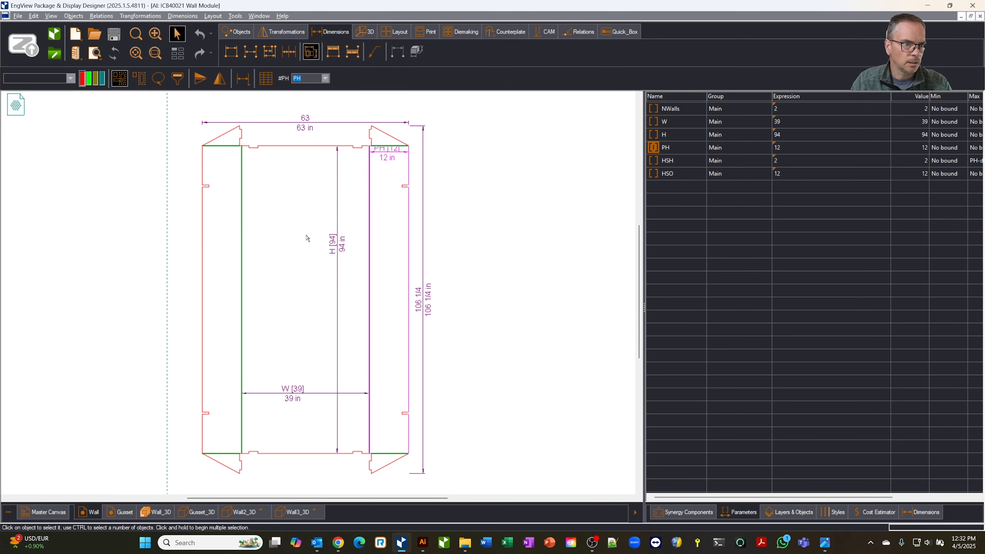
pyautogui.click(800, 146)
pyautogui.write('8')
pyautogui.press('Return')
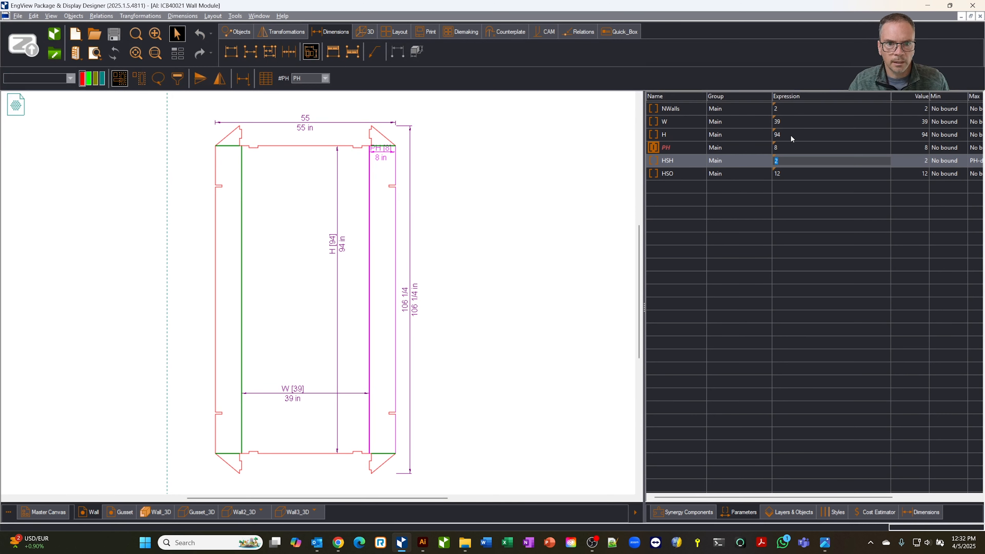
# - Set the Wall drawing's width parameter W to 30 and its height parameter H to 94-12
pyautogui.click(790, 122)
pyautogui.write('30')
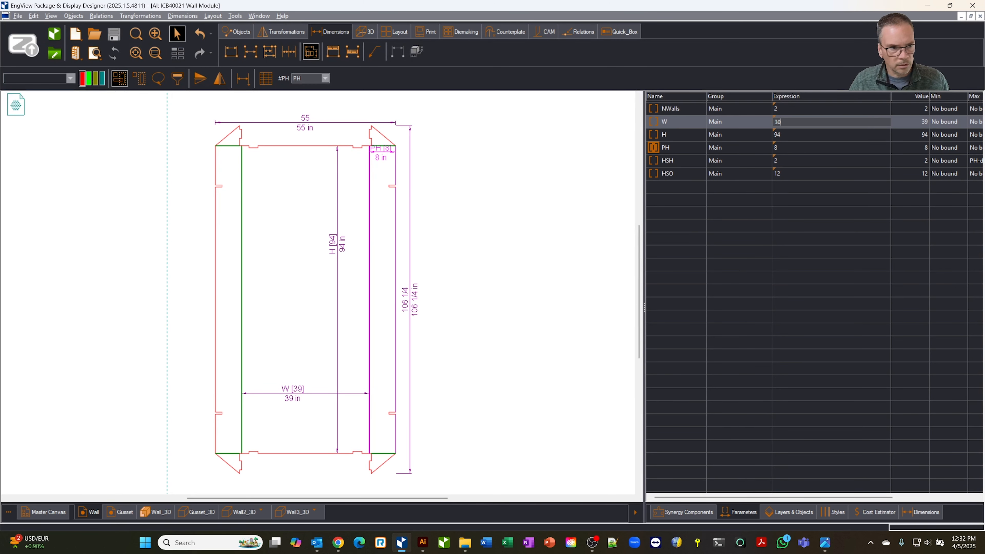
pyautogui.press('Return')
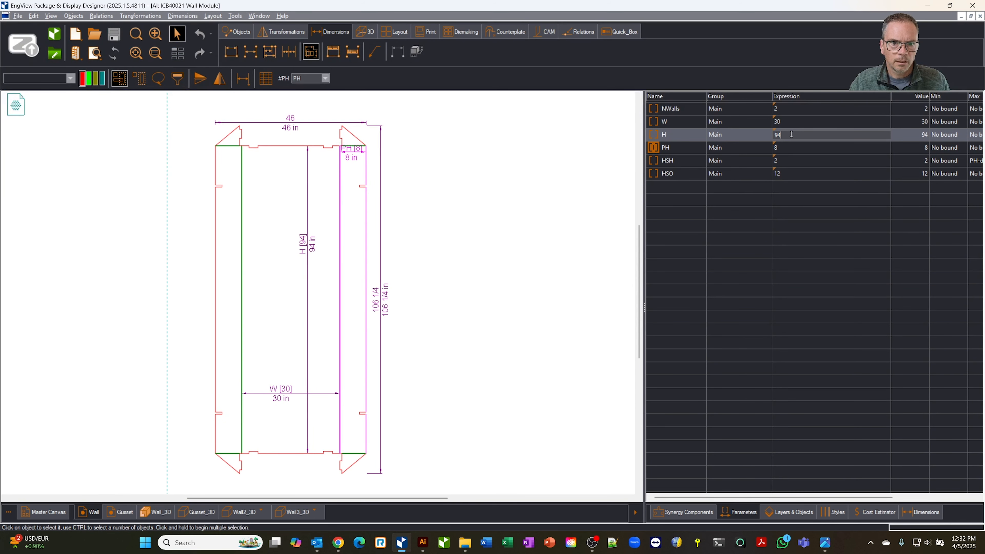
pyautogui.write('-')
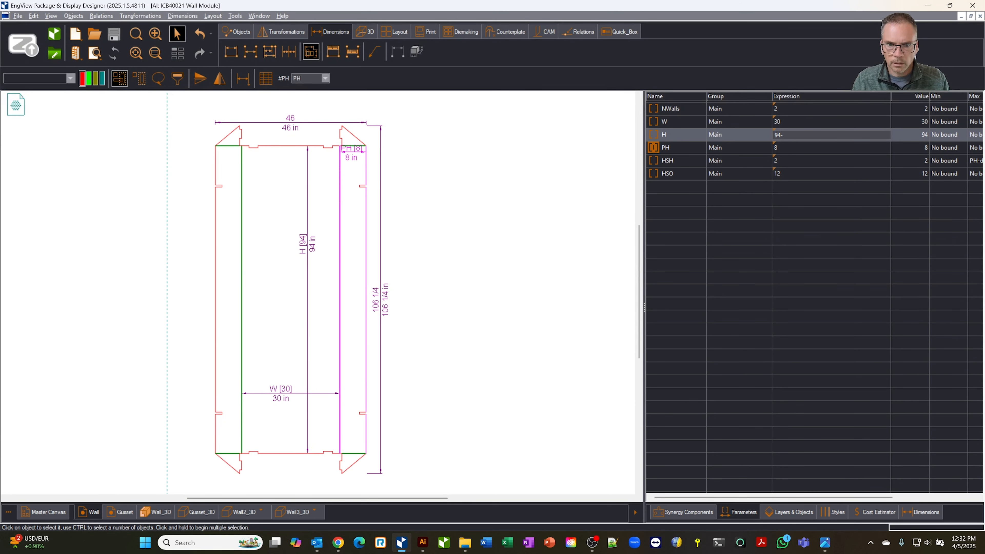
pyautogui.write('12')
pyautogui.press('Return')
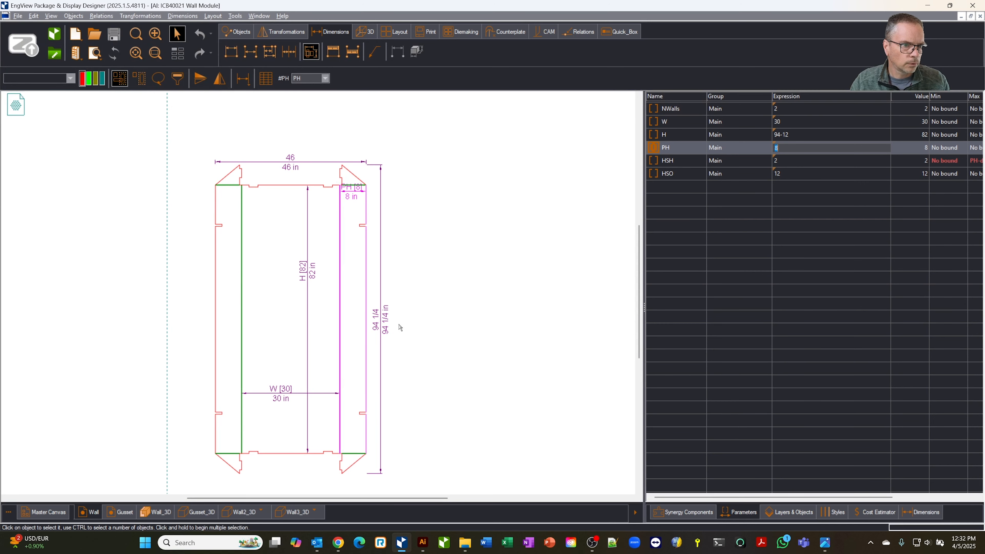
# - Rebuild the Wall_3D assembly with the changed parameters and inspect the resized walls from several sides
pyautogui.click(159, 511)
pyautogui.click(117, 54)
pyautogui.moveTo(349, 240); pyautogui.dragTo(261, 150, button='middle')
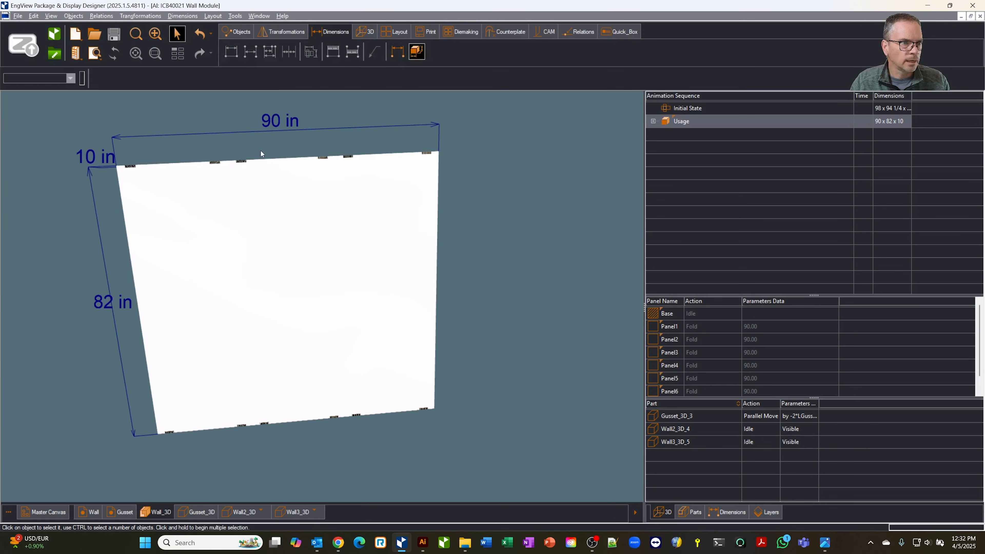
pyautogui.moveTo(500, 186); pyautogui.dragTo(178, 165, button='middle')
pyautogui.moveTo(159, 279); pyautogui.dragTo(570, 287, button='middle')
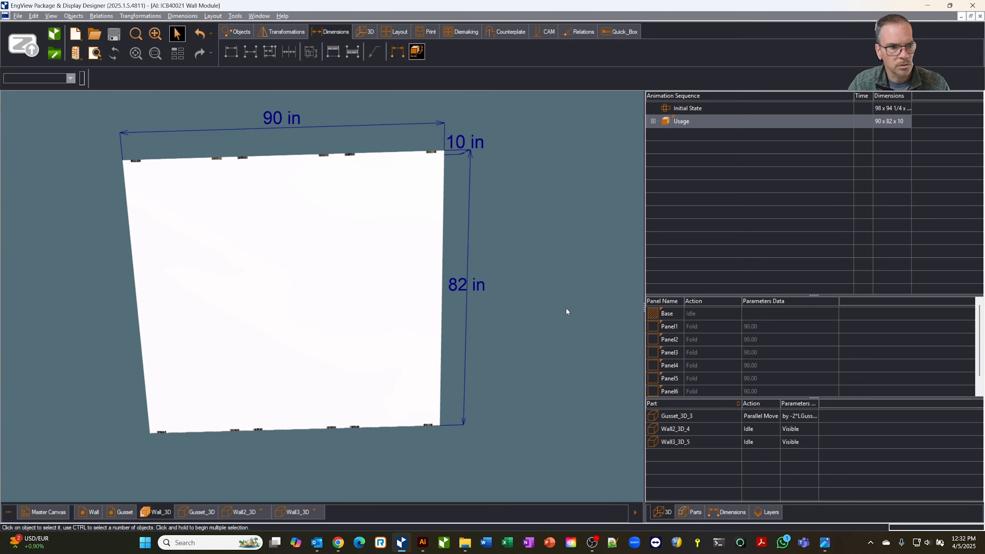
pyautogui.moveTo(565, 309)
pyautogui.mouseDown(button='middle')
pyautogui.moveTo(434, 285)
pyautogui.moveTo(576, 292)
pyautogui.moveTo(558, 325)
pyautogui.moveTo(567, 306)
pyautogui.mouseUp(button='middle')
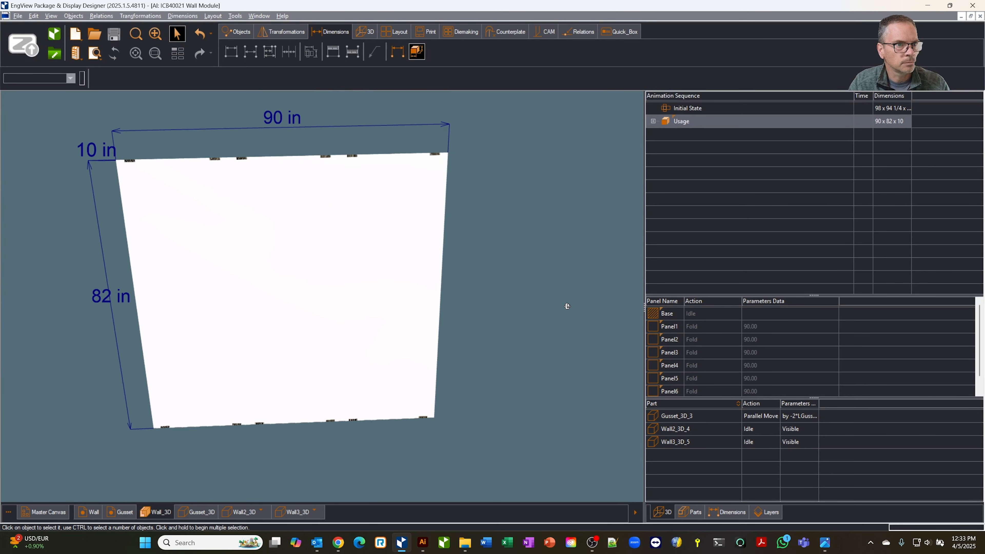
# - Start the Multipart Nesting Wizard for the wall and gusset articles and select the 4'x8' sheet
pyautogui.click(361, 32)
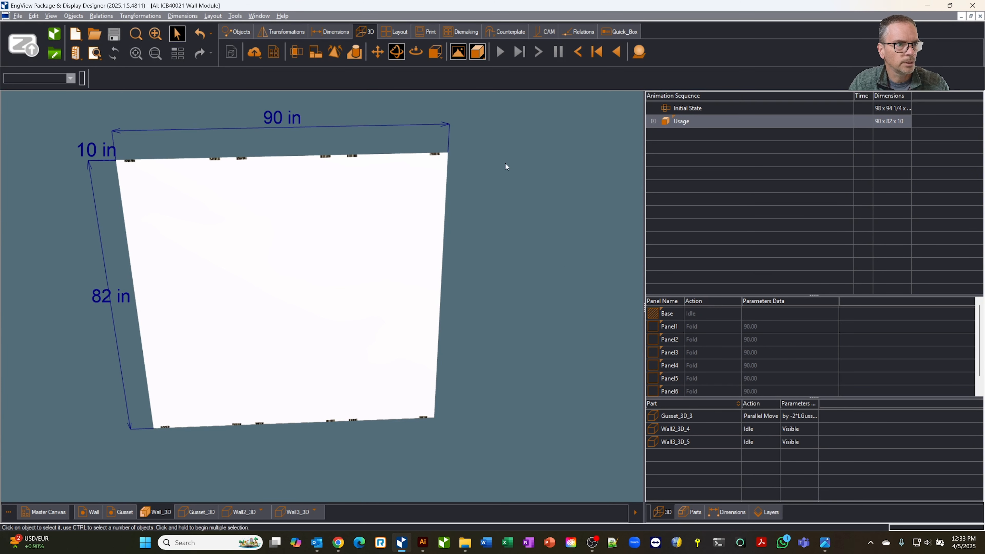
pyautogui.click(393, 32)
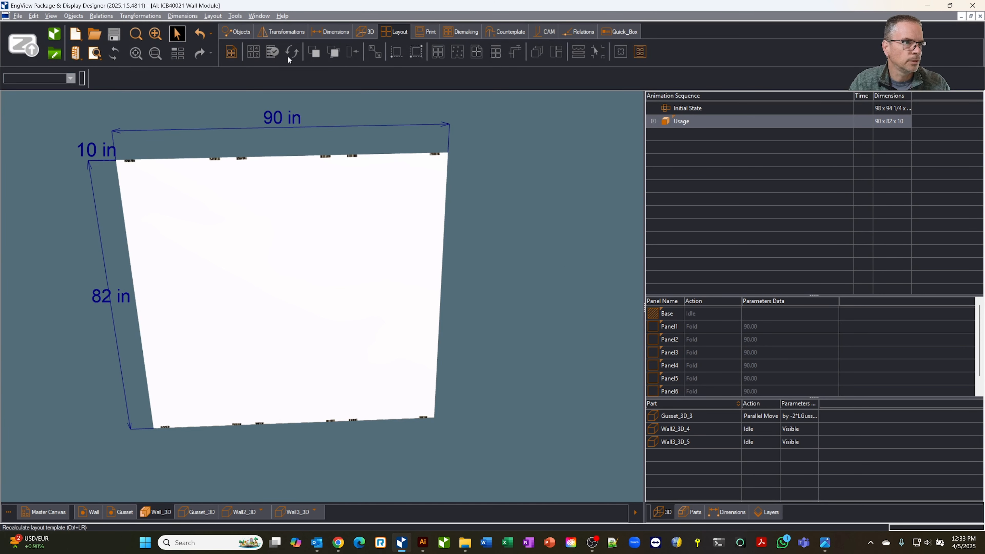
pyautogui.click(364, 32)
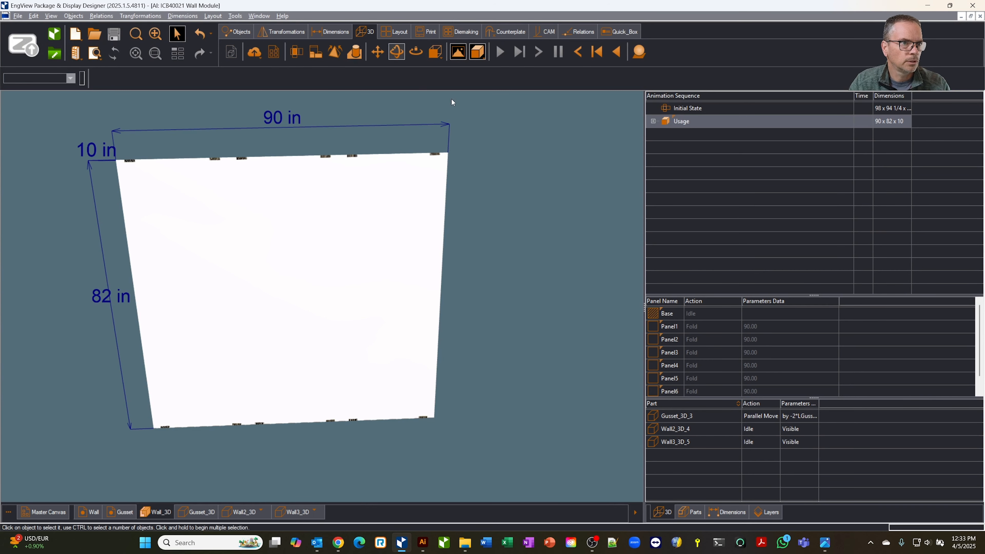
pyautogui.click(274, 51)
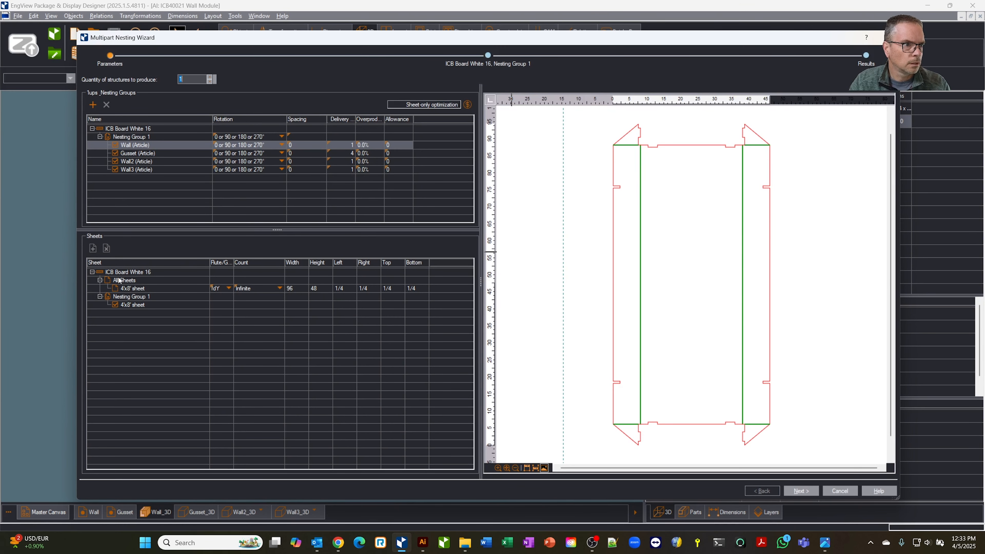
pyautogui.click(143, 290)
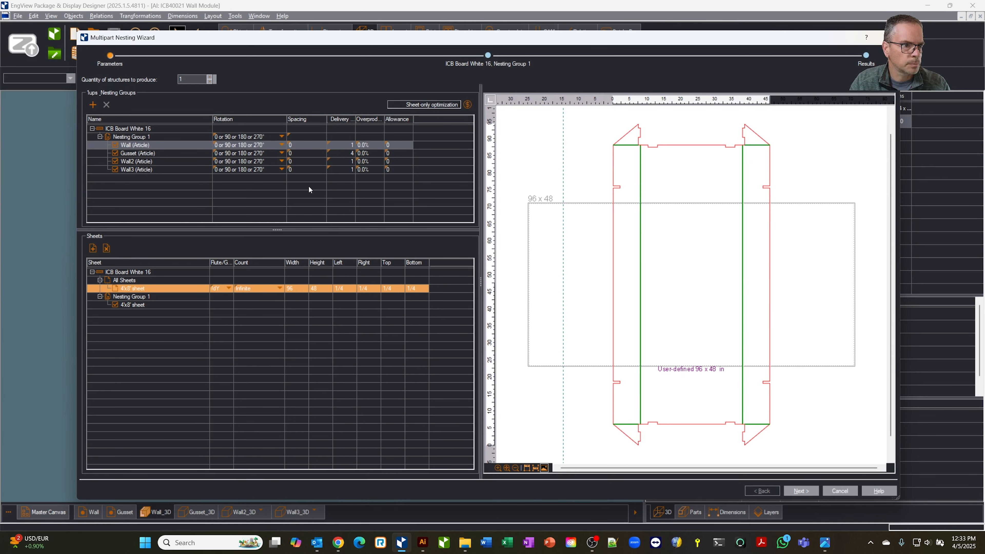
# - Set the spacing of Nesting Group 1 to 1 and calculate the sheet layouts for its articles
pyautogui.click(302, 137)
pyautogui.write('1')
pyautogui.press('Return')
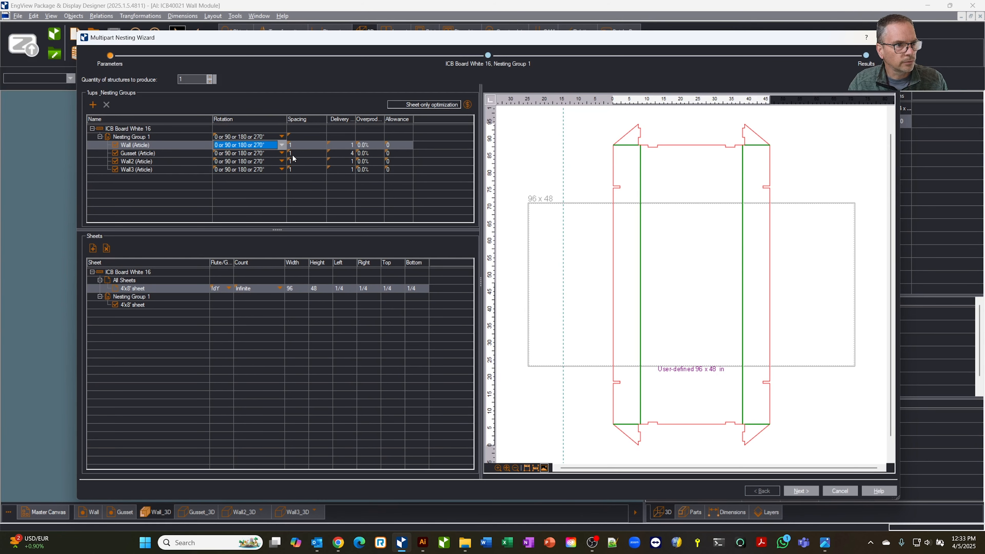
pyautogui.click(800, 491)
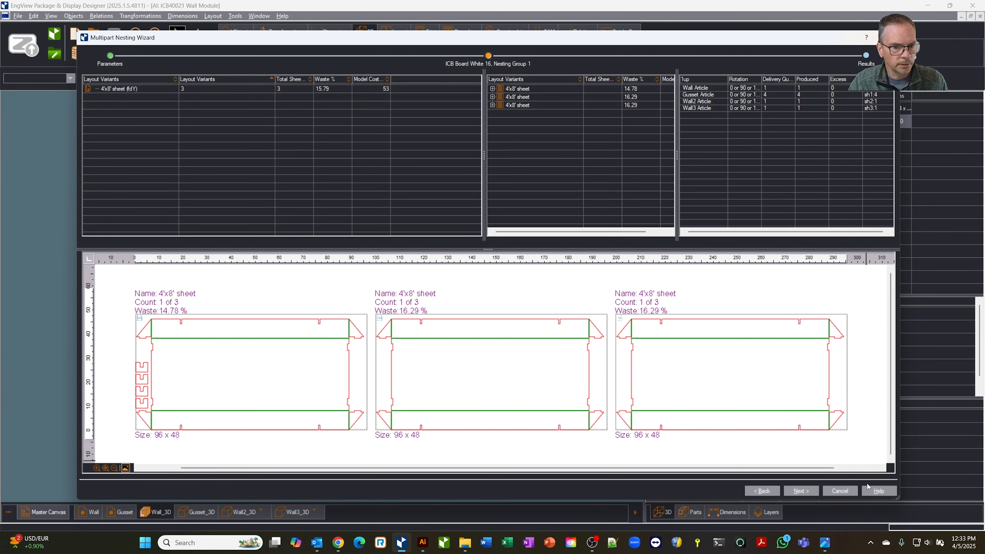
# - Finish the nesting wizard to generate the sheet layouts and display the first ICB Board White 16 - 4'x8' sheet layout
pyautogui.click(802, 491)
pyautogui.click(801, 491)
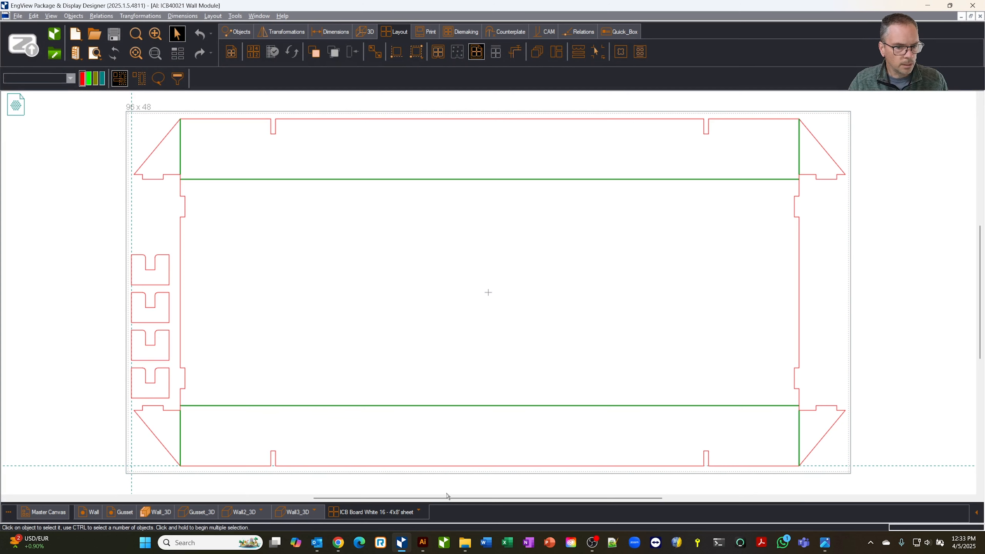
pyautogui.click(419, 511)
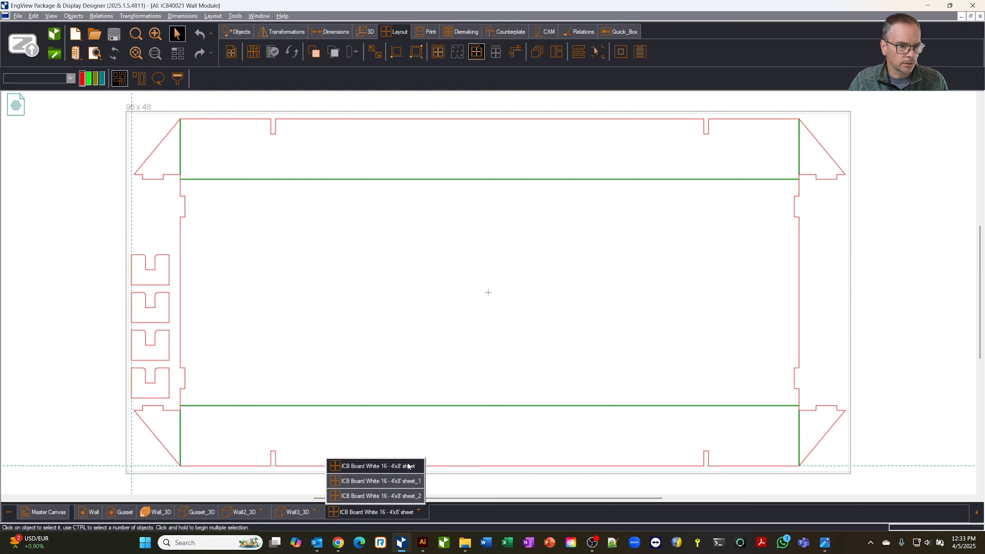
pyautogui.click(408, 465)
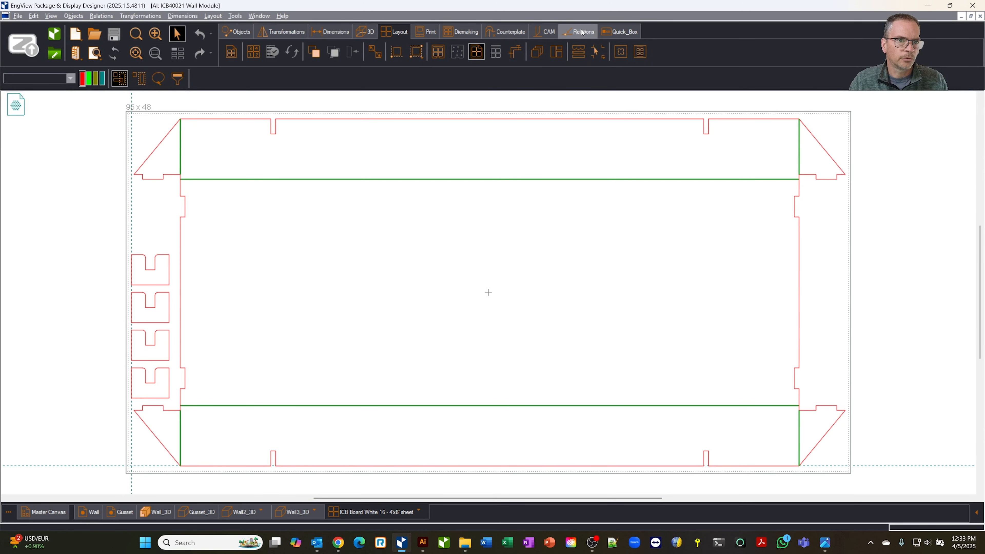
# - Place Fiducial Inch.evb component marks around the corners of the first 4'x8' sheet layout
pyautogui.click(580, 53)
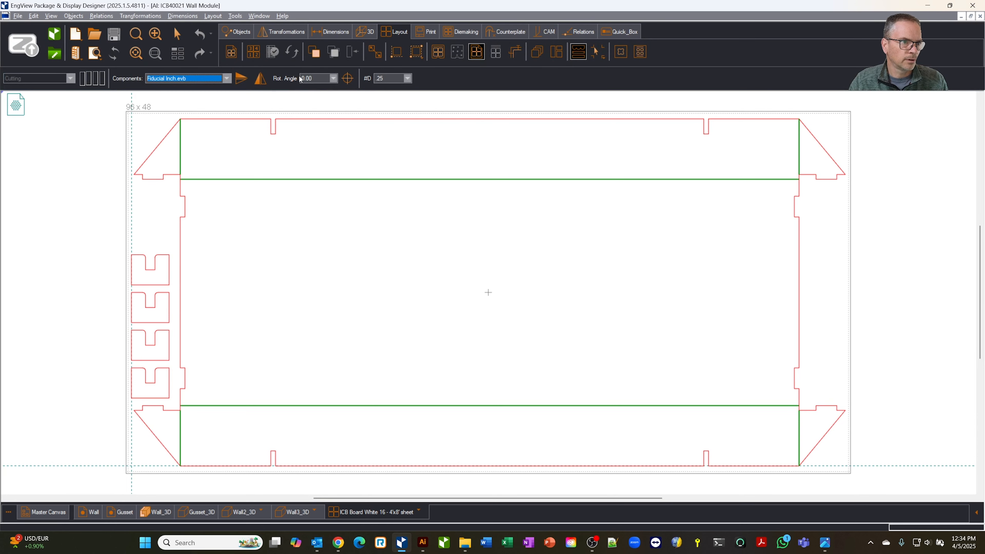
pyautogui.click(134, 466)
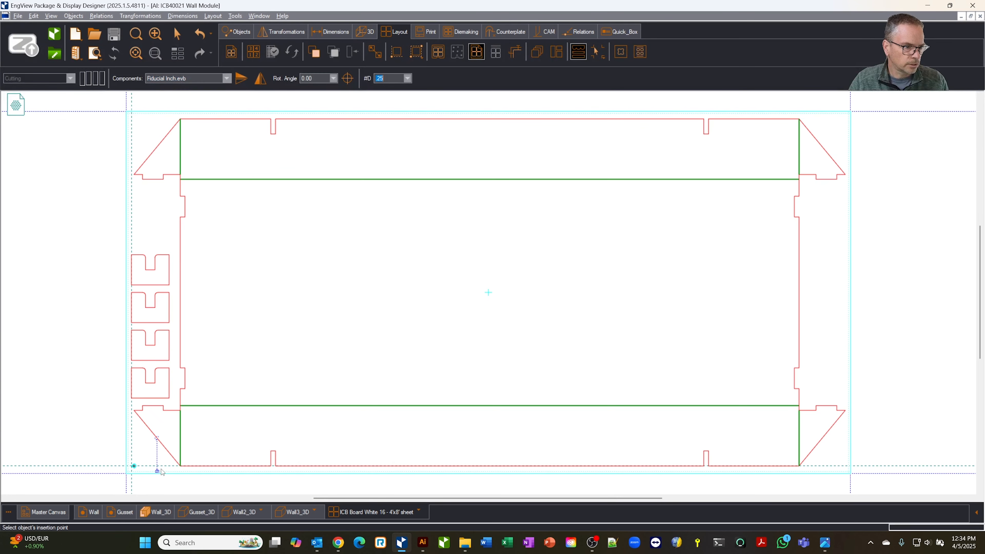
pyautogui.scroll(2, 157, 470)
pyautogui.scroll(-4, 161, 467)
pyautogui.scroll(2, 159, 265)
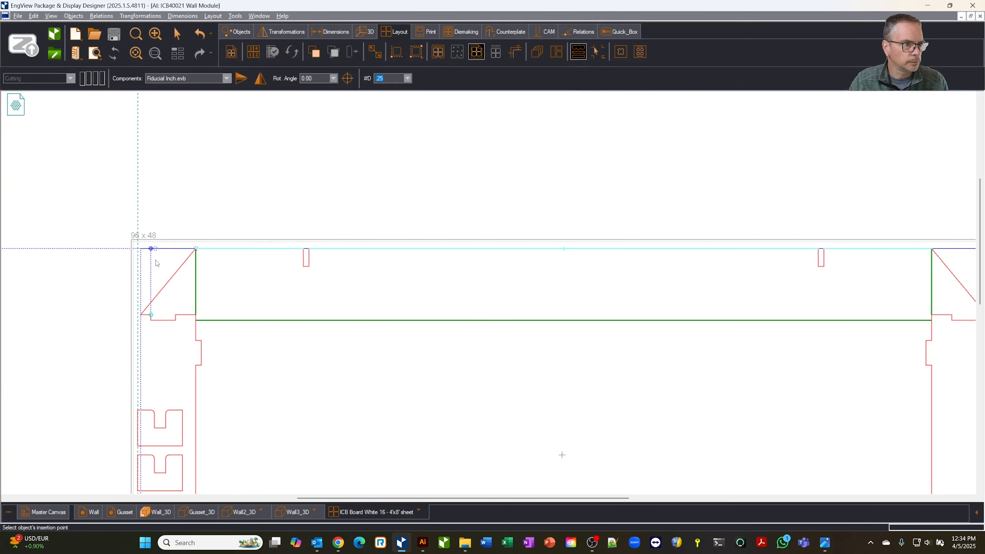
pyautogui.scroll(-2, 159, 265)
pyautogui.scroll(2, 554, 273)
pyautogui.scroll(-2, 588, 234)
pyautogui.scroll(3, 585, 427)
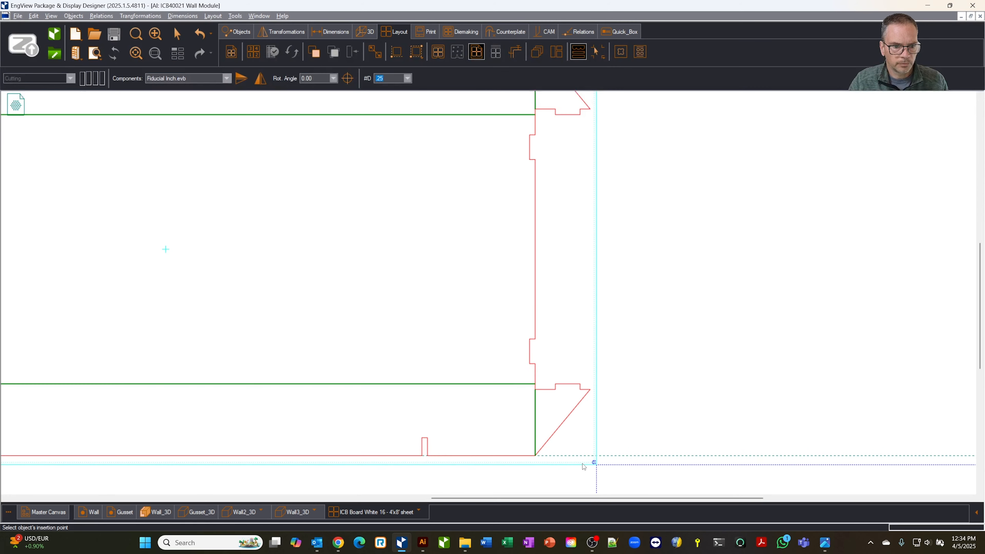
pyautogui.scroll(-2, 585, 425)
pyautogui.scroll(-2, 584, 426)
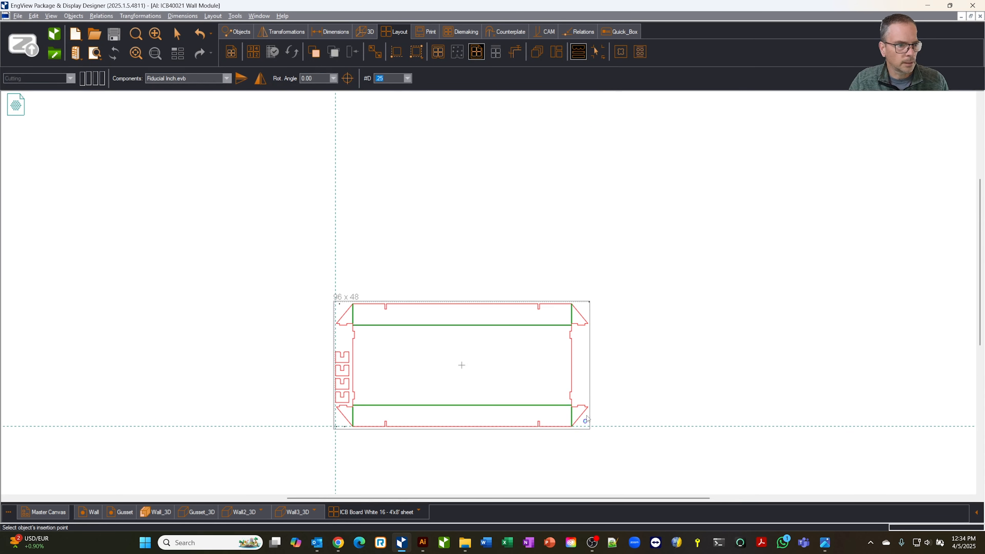
# - Show the 4'x8' sheet_1 layout, close the wall module drawing with its changes saved, and switch to Illustrator
pyautogui.click(418, 511)
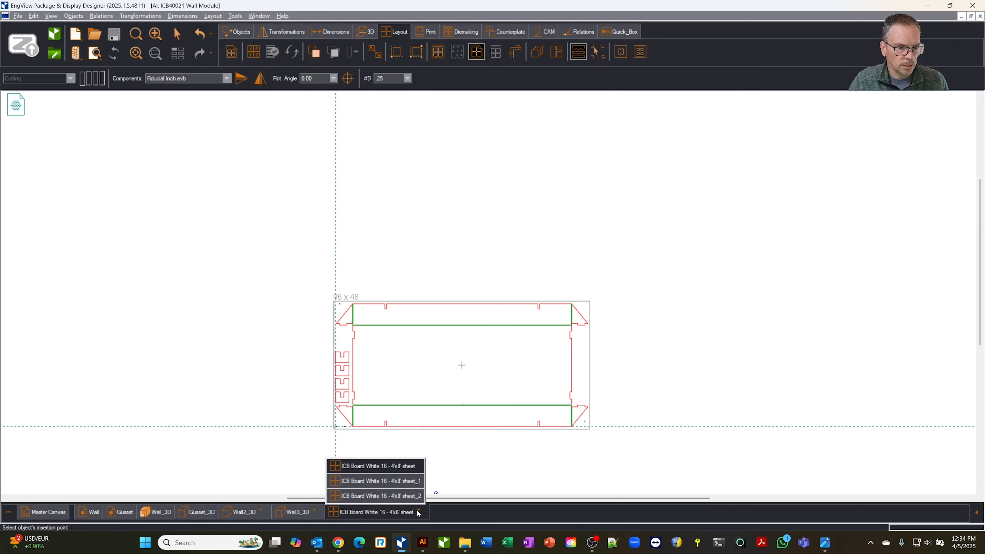
pyautogui.click(405, 481)
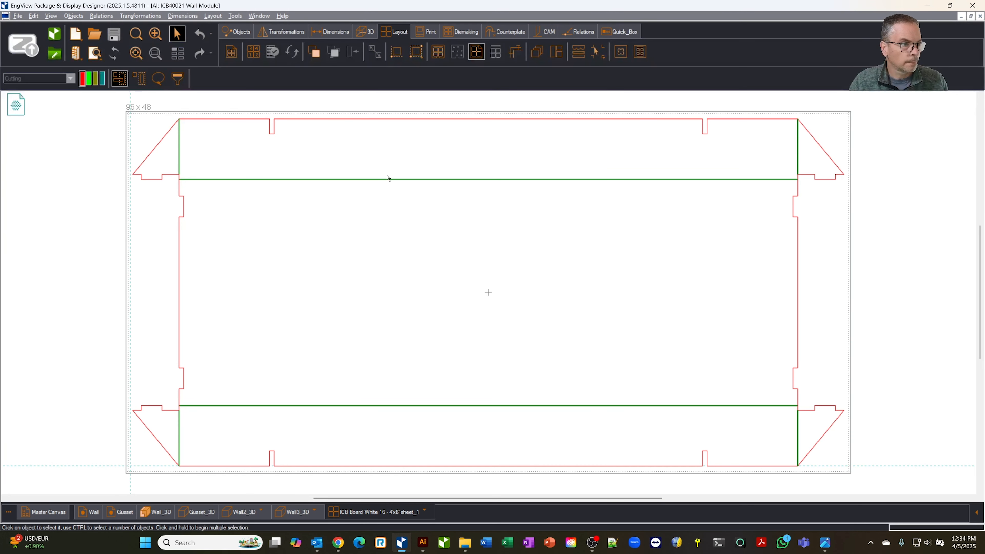
pyautogui.click(979, 16)
pyautogui.click(461, 307)
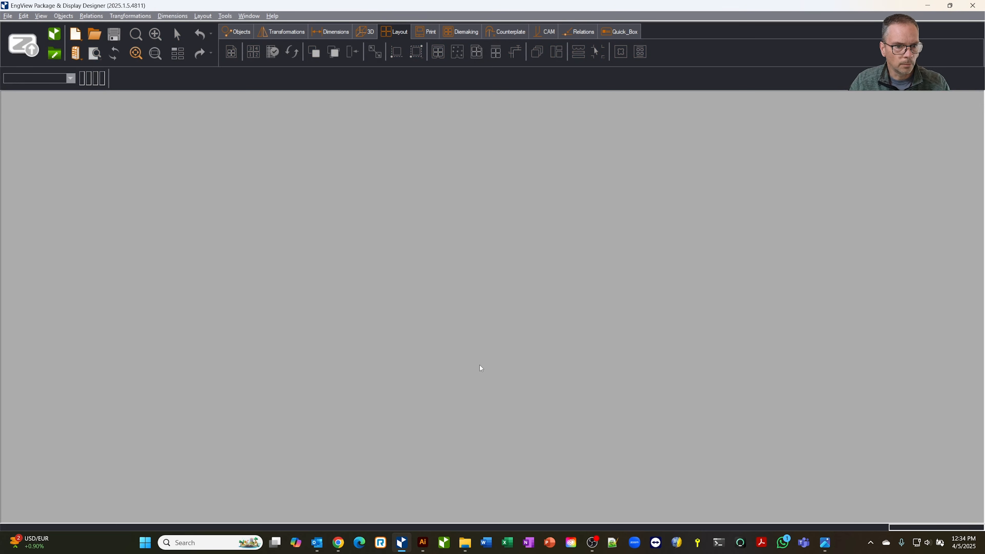
pyautogui.click(423, 541)
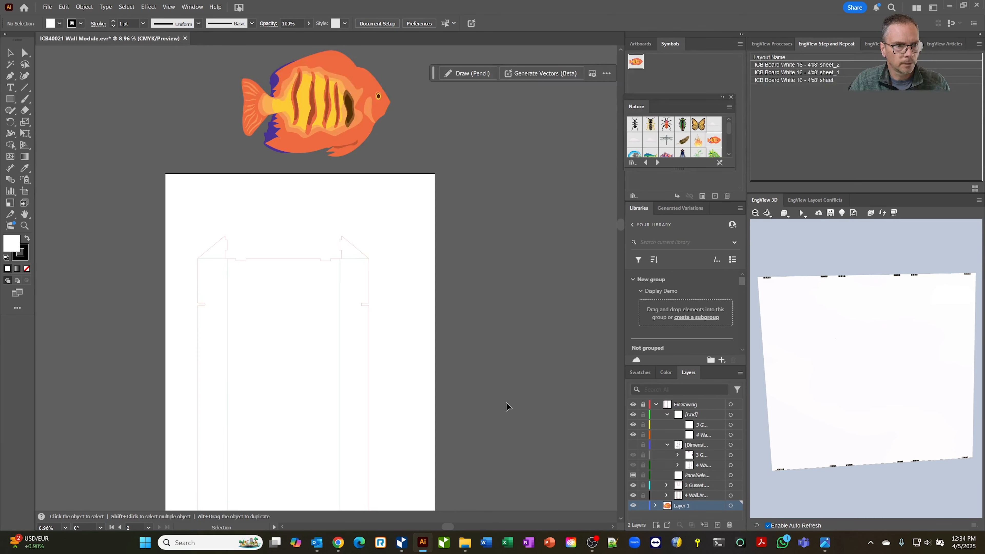
# - Select the middle wall in the 3D preview and create a new front artwork named Artwork 1 for the Wall2 article
pyautogui.click(891, 342)
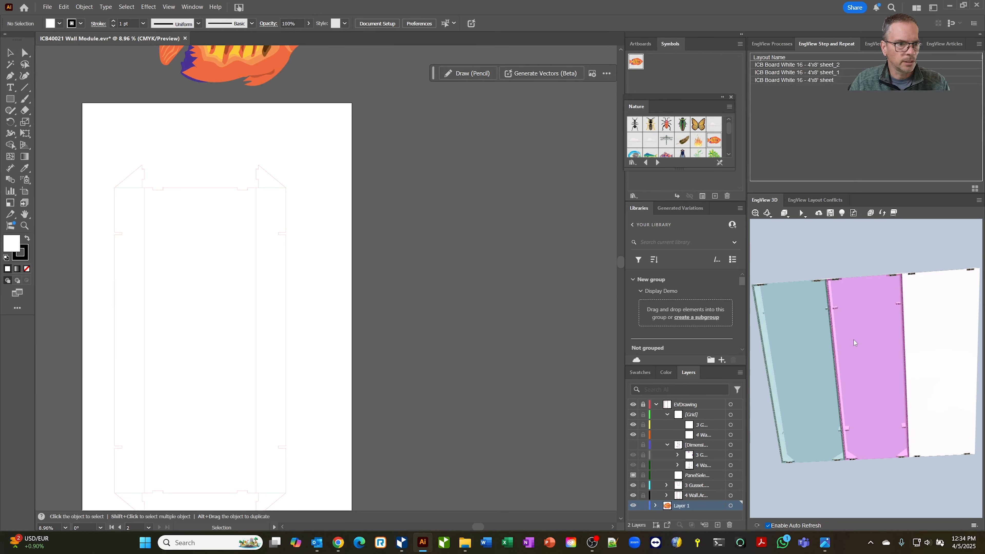
pyautogui.click(821, 345)
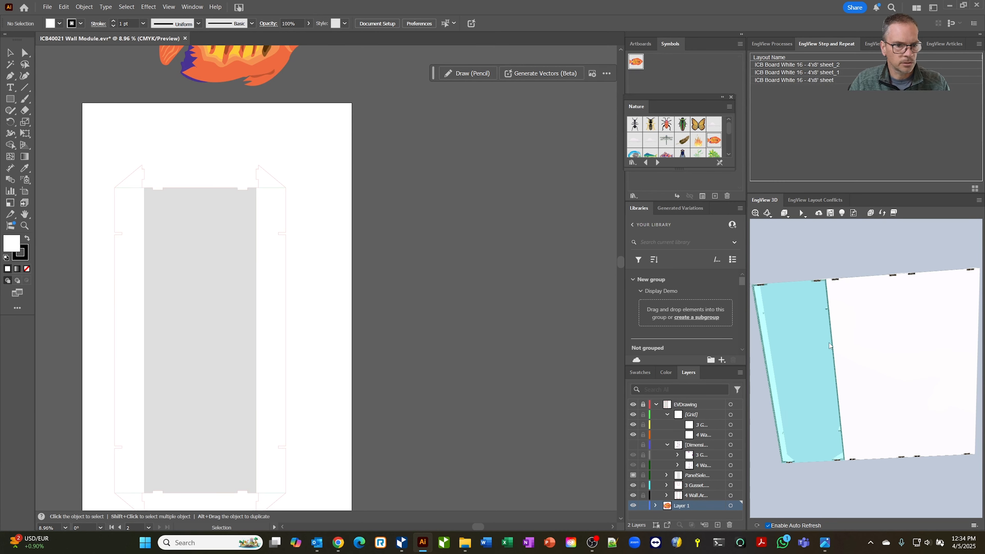
pyautogui.click(866, 343)
pyautogui.click(934, 340)
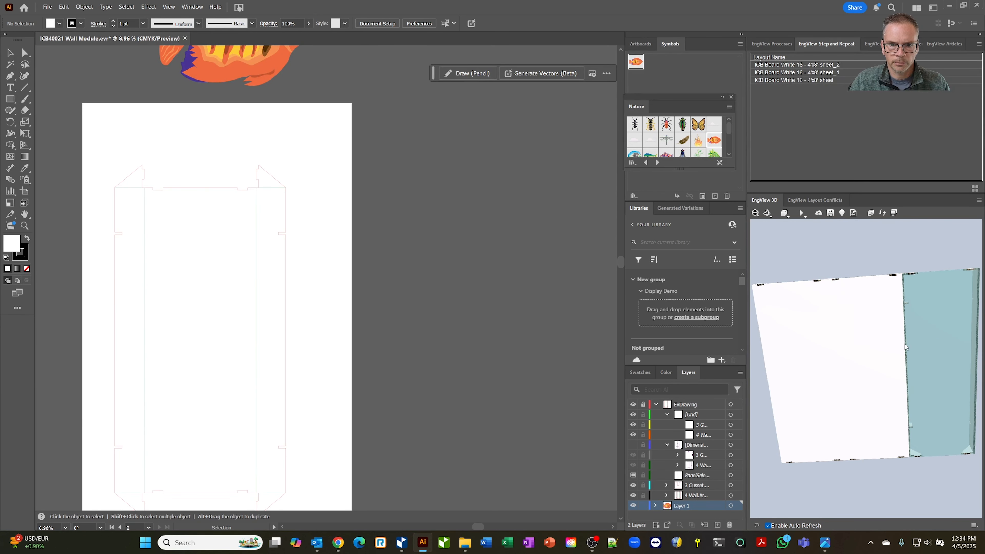
pyautogui.click(879, 347)
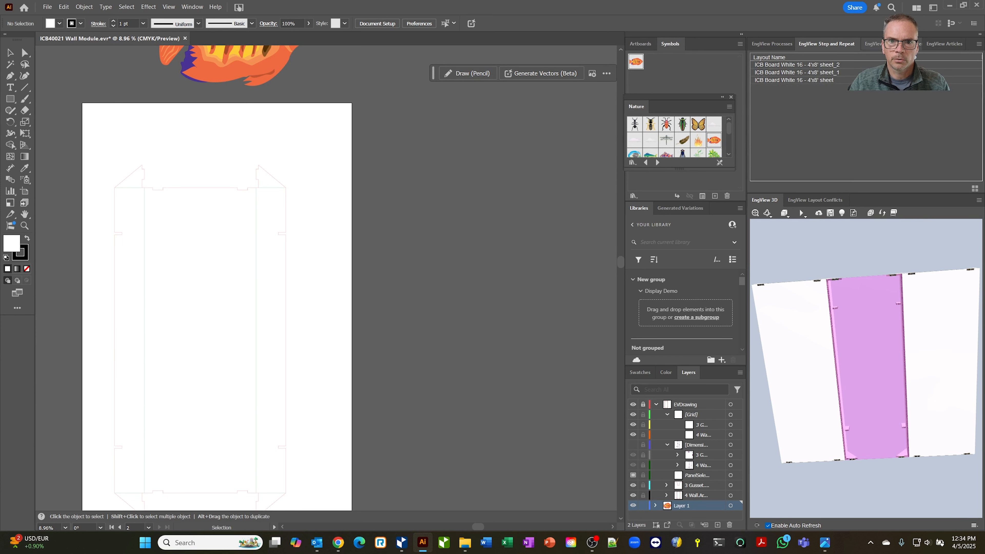
pyautogui.click(934, 47)
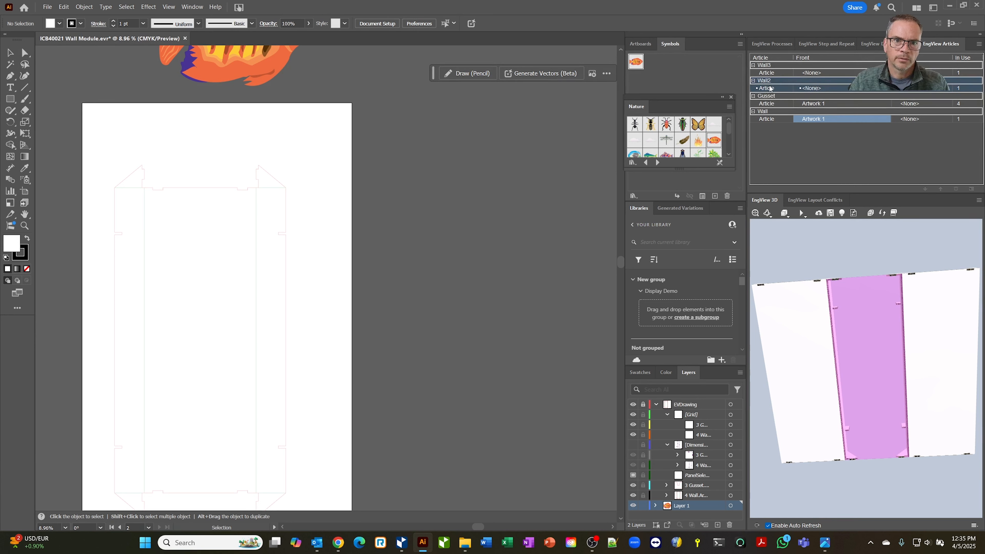
pyautogui.click(826, 90)
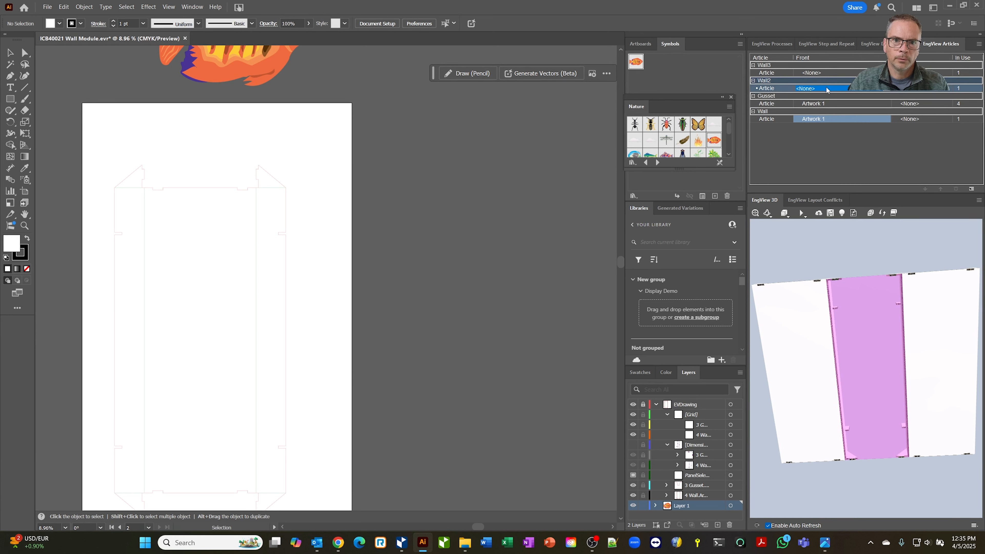
pyautogui.click(888, 90)
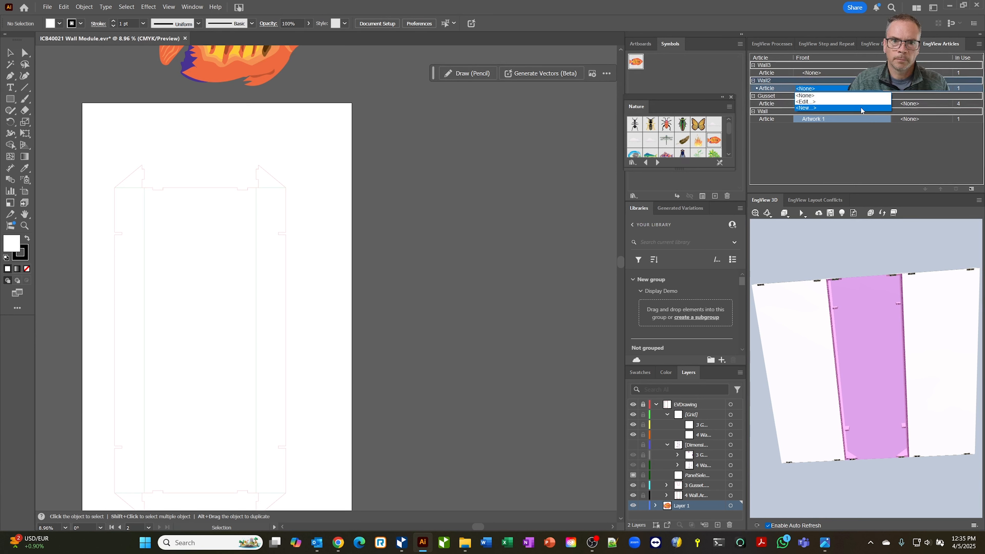
pyautogui.click(853, 109)
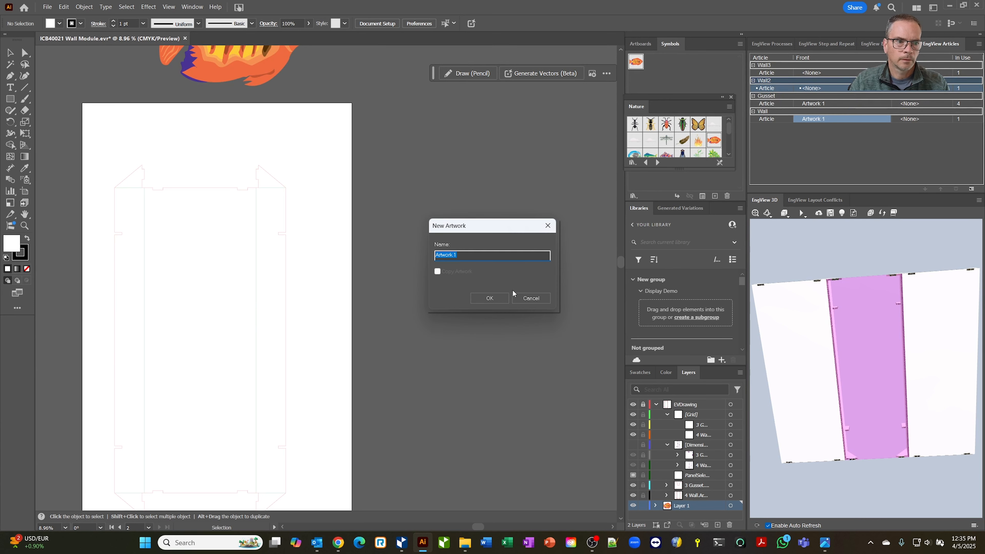
pyautogui.click(502, 298)
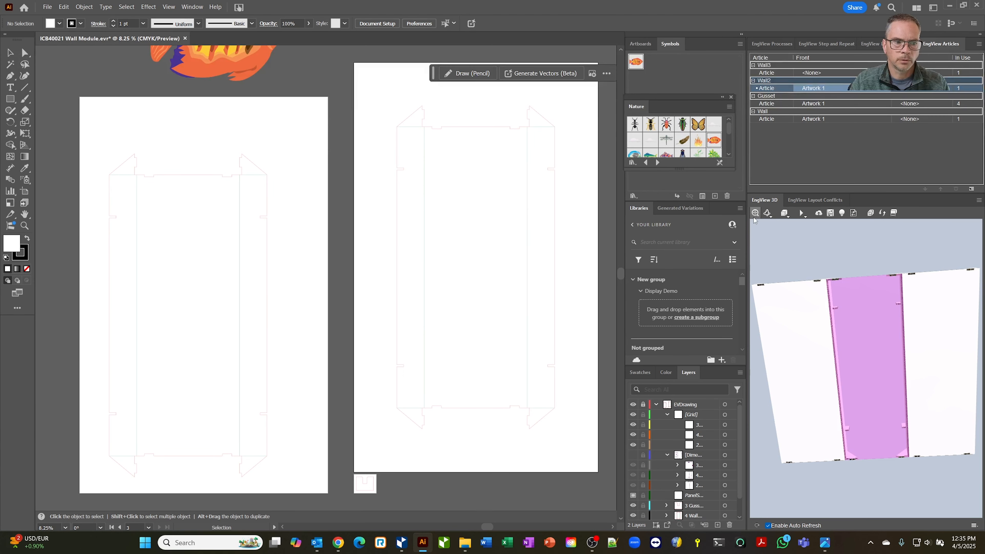
# - Create a new front artwork named Artwork 1 for the Wall3 article
pyautogui.scroll(-1, 535, 255)
pyautogui.click(822, 73)
pyautogui.click(885, 73)
pyautogui.click(858, 94)
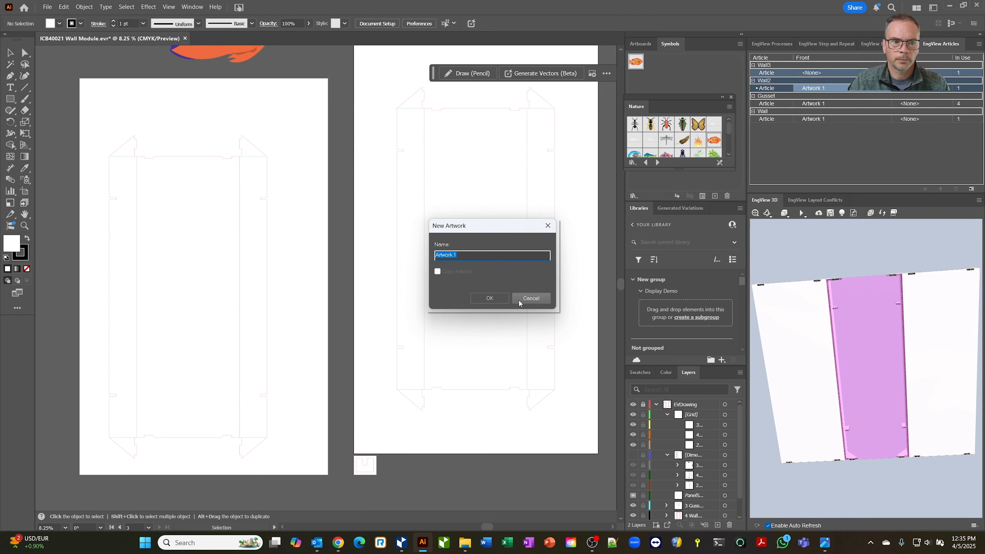
pyautogui.click(489, 298)
# - Select the Wall2 panel in the 3D preview, move the fish symbol onto it and enlarge it to about 1571 × 947 mm
pyautogui.click(790, 338)
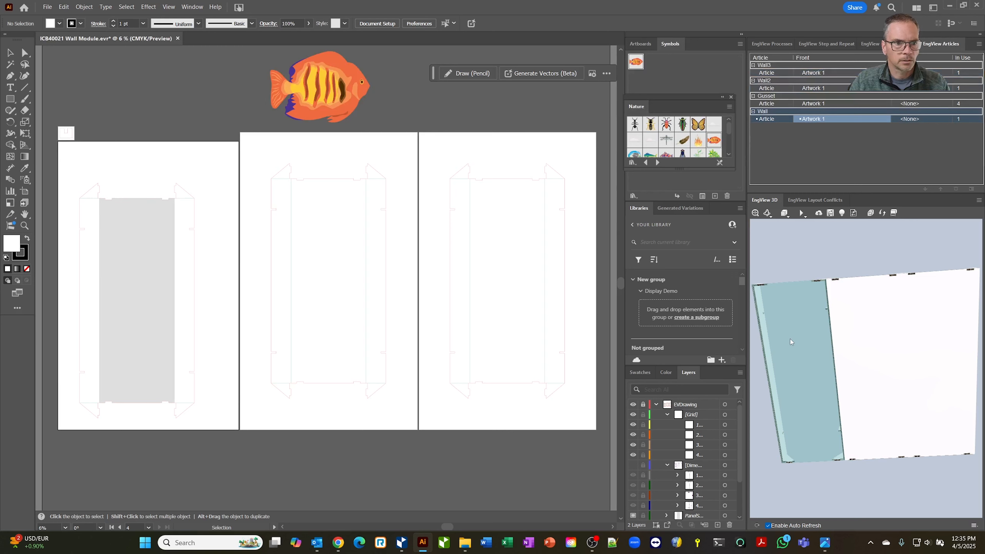
pyautogui.click(861, 339)
pyautogui.click(932, 337)
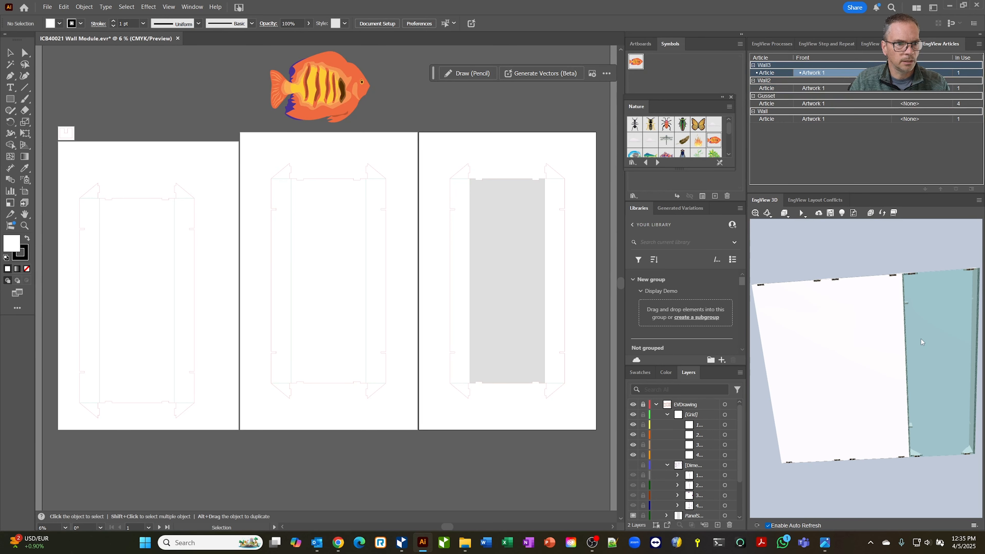
pyautogui.click(817, 353)
pyautogui.click(884, 351)
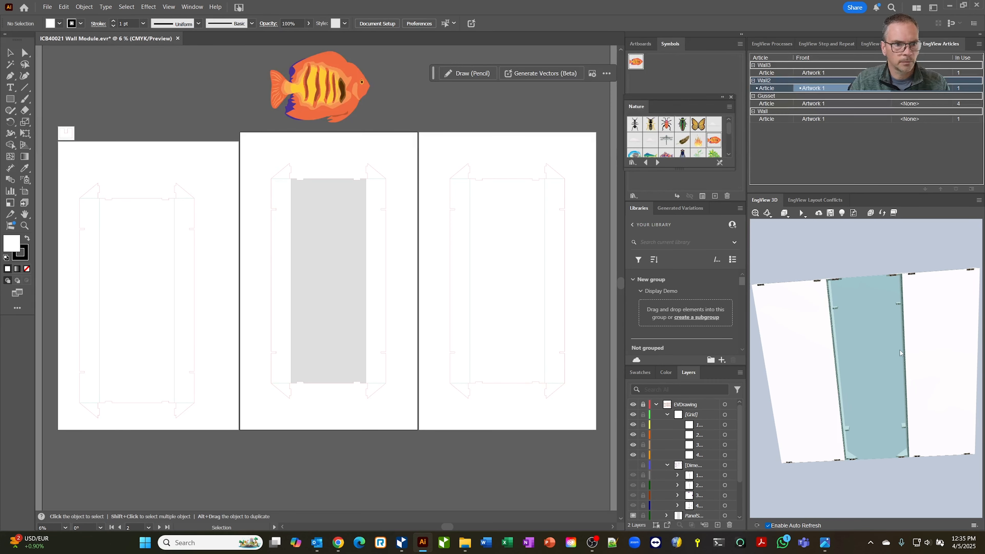
pyautogui.moveTo(335, 104); pyautogui.dragTo(407, 314)
pyautogui.moveTo(270, 312); pyautogui.dragTo(251, 324)
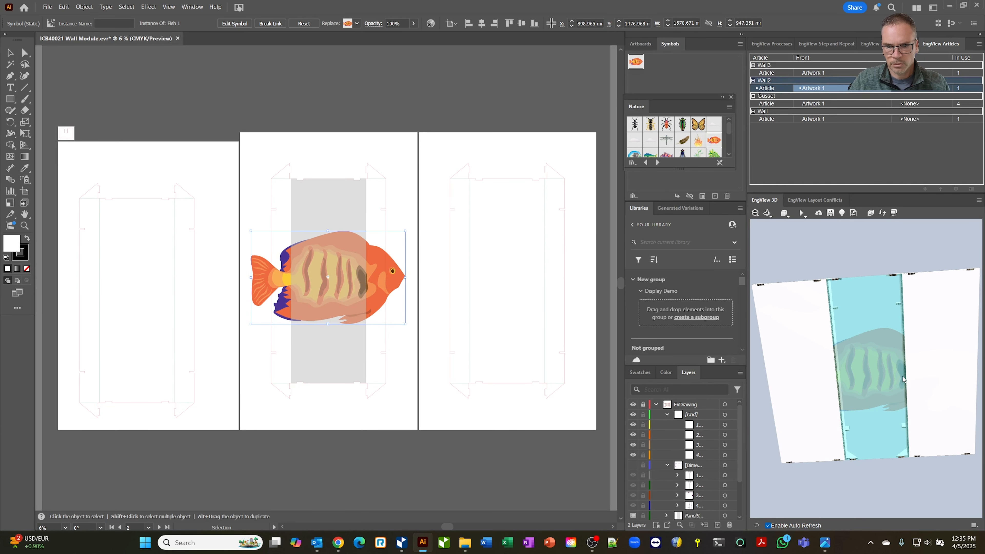
# - Continue the fish artwork in the 3D preview from the Wall2 panel across the adjacent Wall3 and Wall panels
pyautogui.click(872, 374)
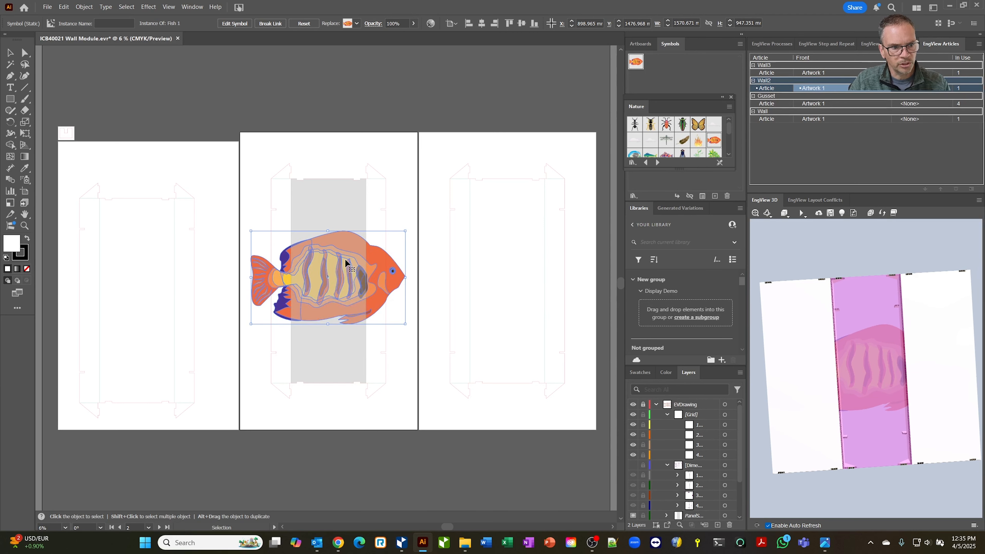
pyautogui.click(882, 323)
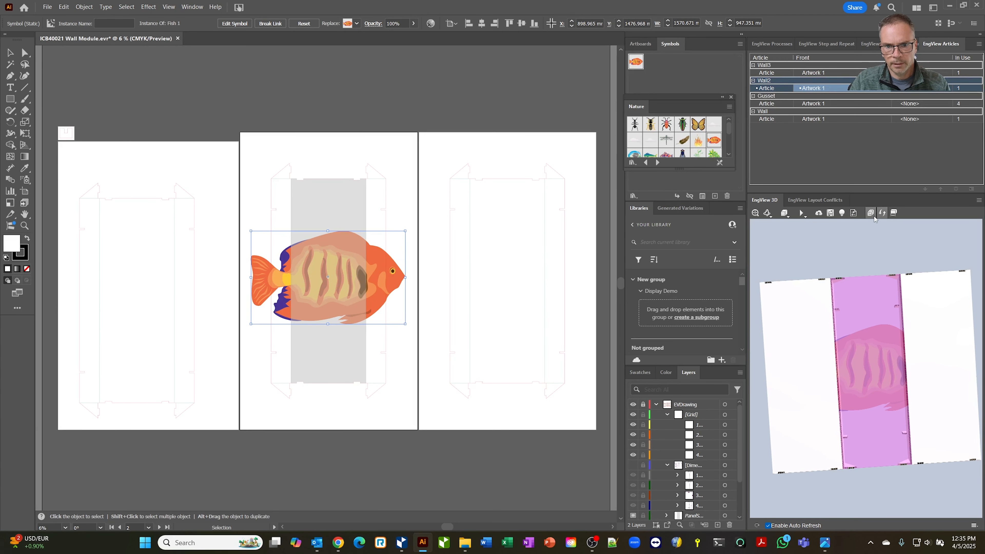
pyautogui.click(924, 321)
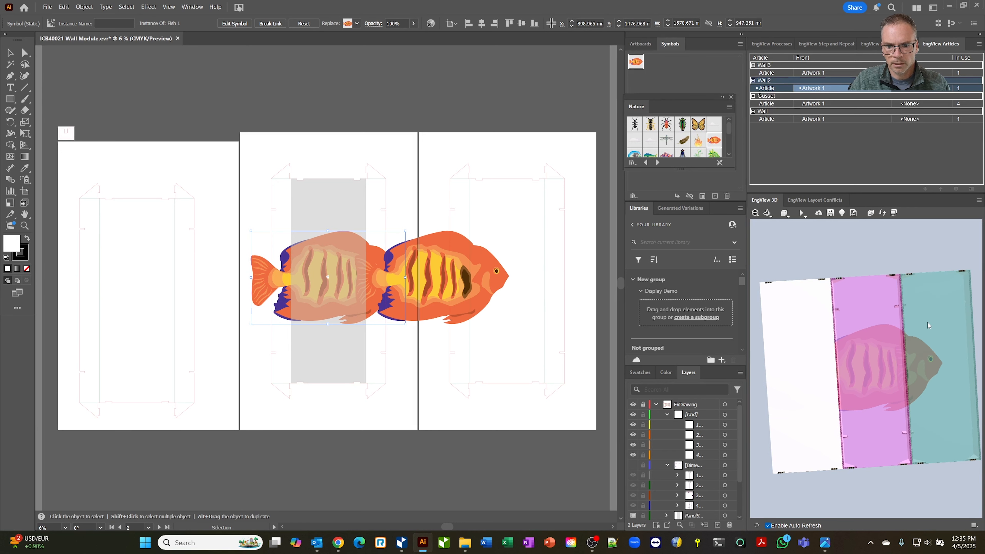
pyautogui.click(871, 341)
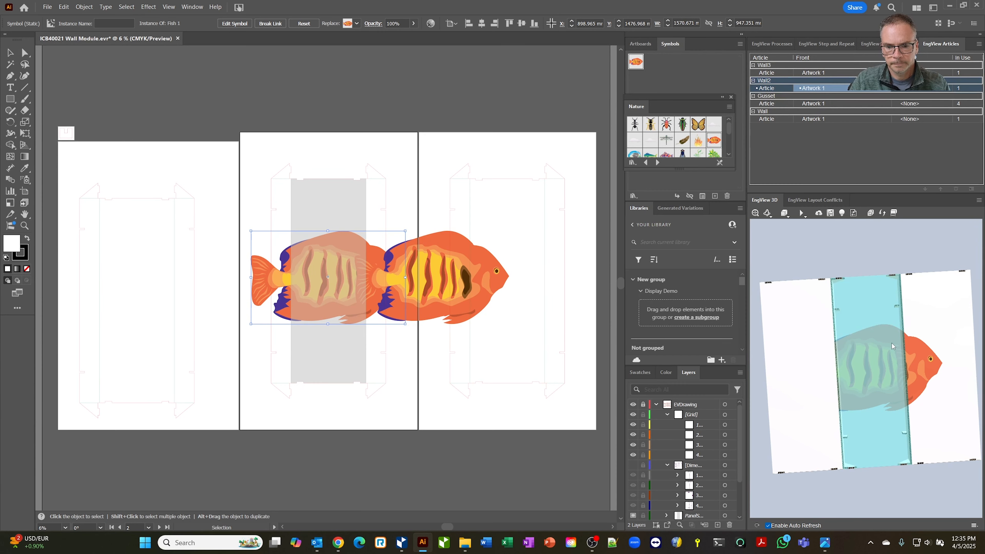
pyautogui.click(821, 349)
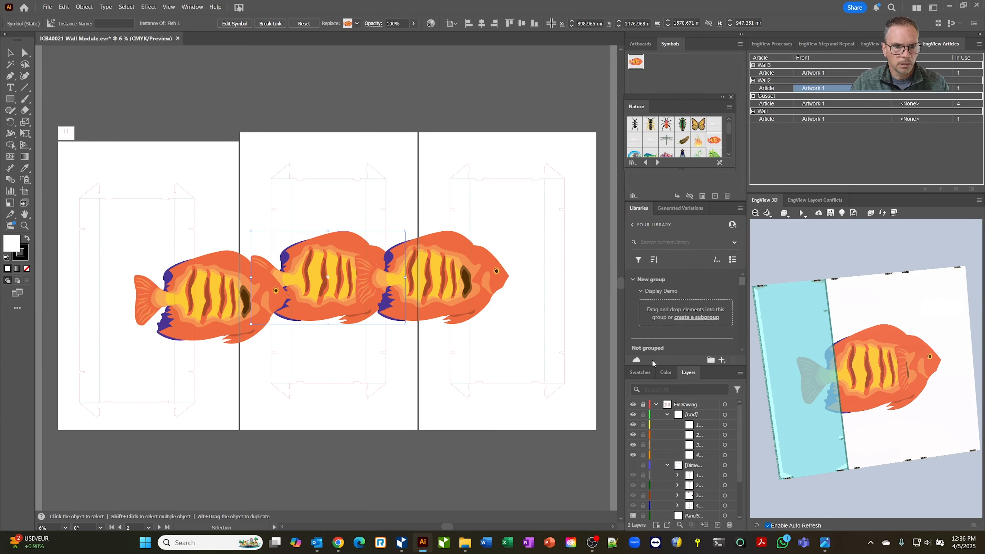
# - Unlock the EVDrawing layer and try to move the Wall.Artwork 1 artboard away from the Wall2.Artwork 1 artboard
pyautogui.click(643, 406)
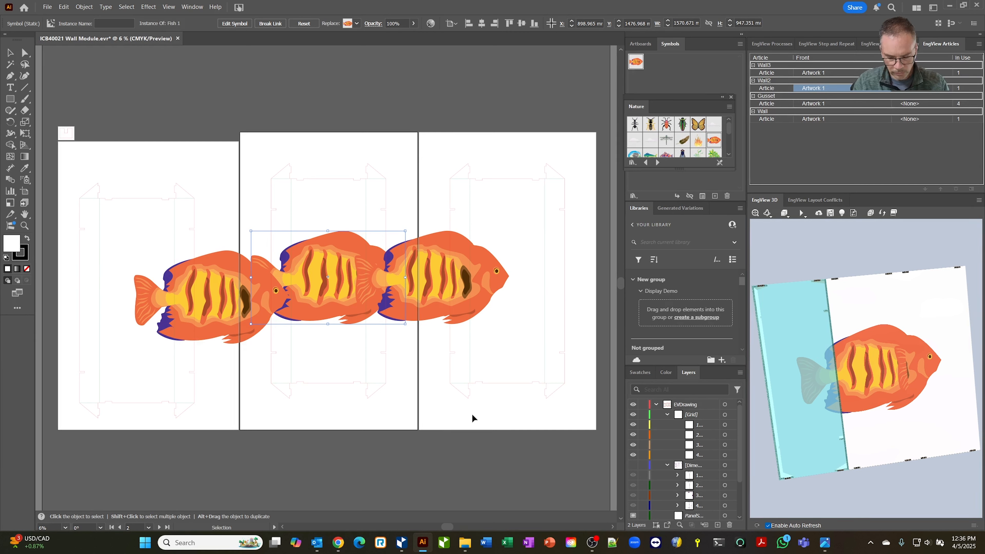
pyautogui.click(198, 158)
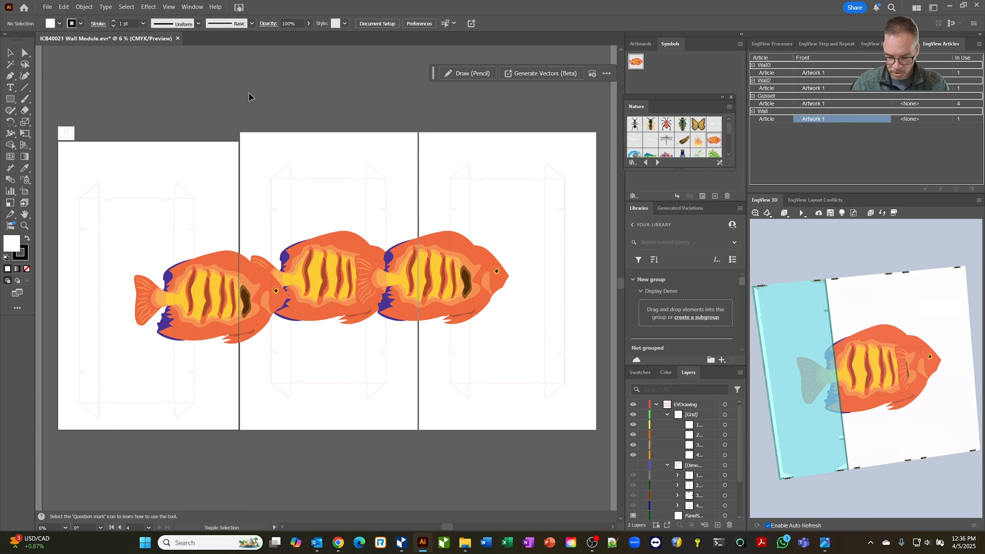
pyautogui.hotkey('shift', 'o')
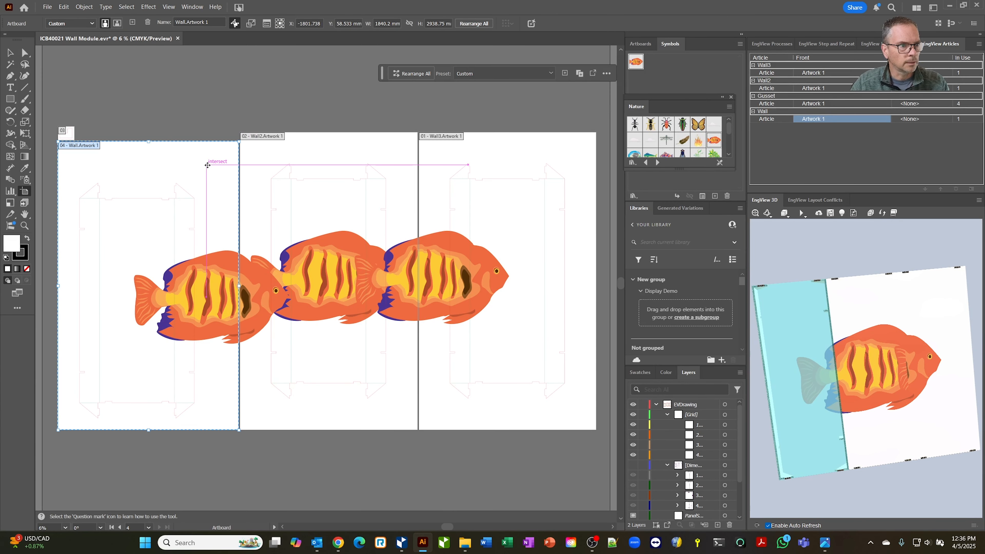
pyautogui.moveTo(205, 166); pyautogui.dragTo(157, 164)
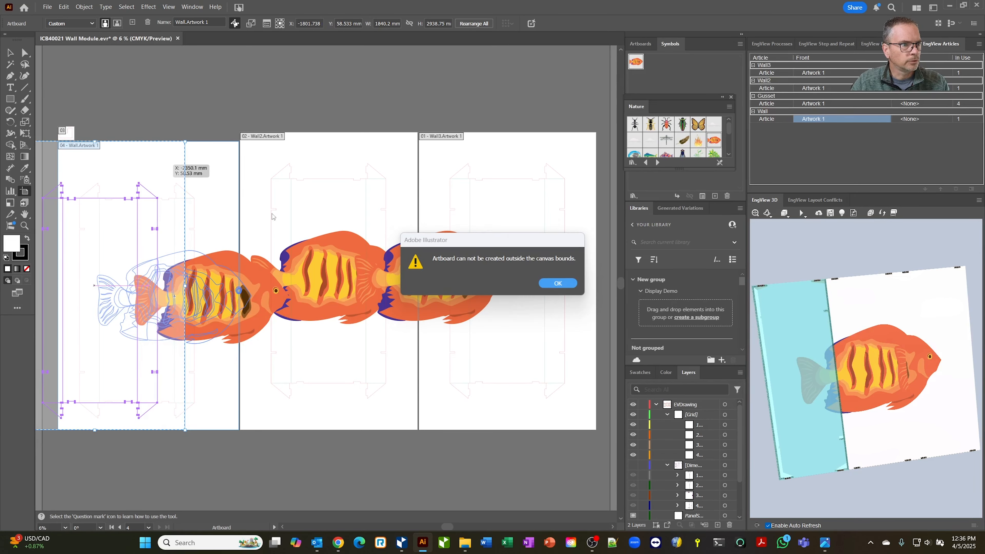
pyautogui.click(551, 282)
# - Move the Wall.Artwork 1 and Wall3.Artwork 1 artboards outward within the canvas bounds to leave gaps beside the Wall2.Artwork 1 artboard
pyautogui.press('z')
pyautogui.keyDown('alt'); pyautogui.click(194, 268); pyautogui.keyUp('alt')
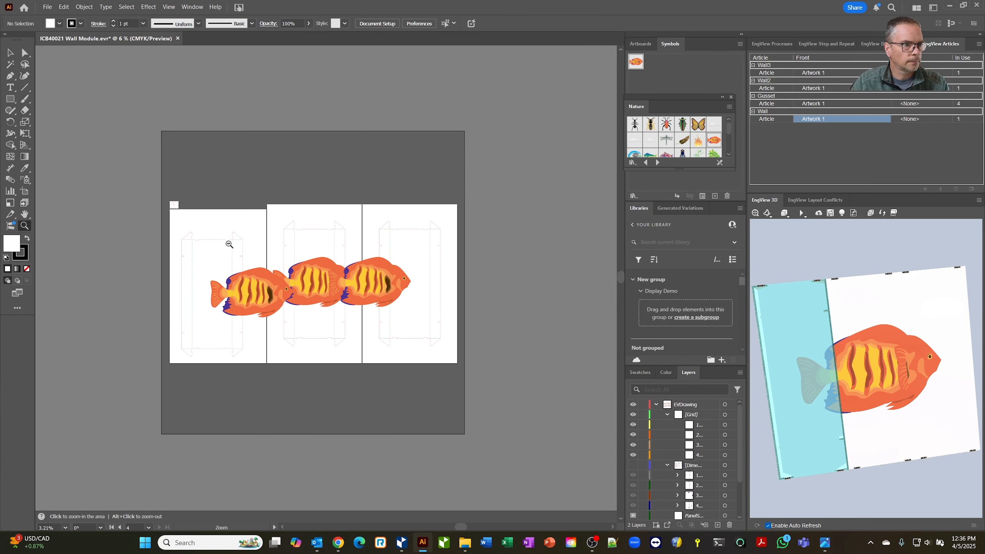
pyautogui.moveTo(244, 254); pyautogui.dragTo(253, 255)
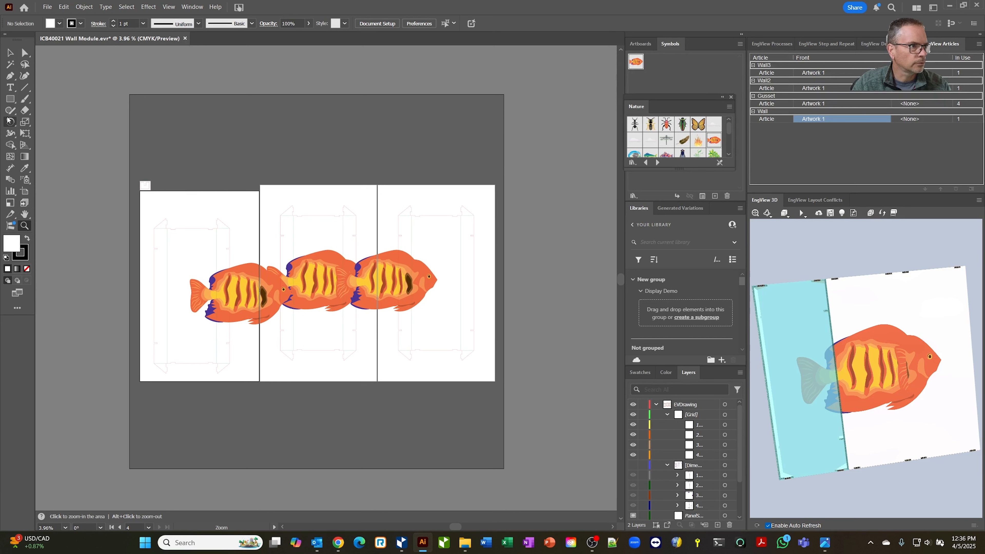
pyautogui.click(10, 53)
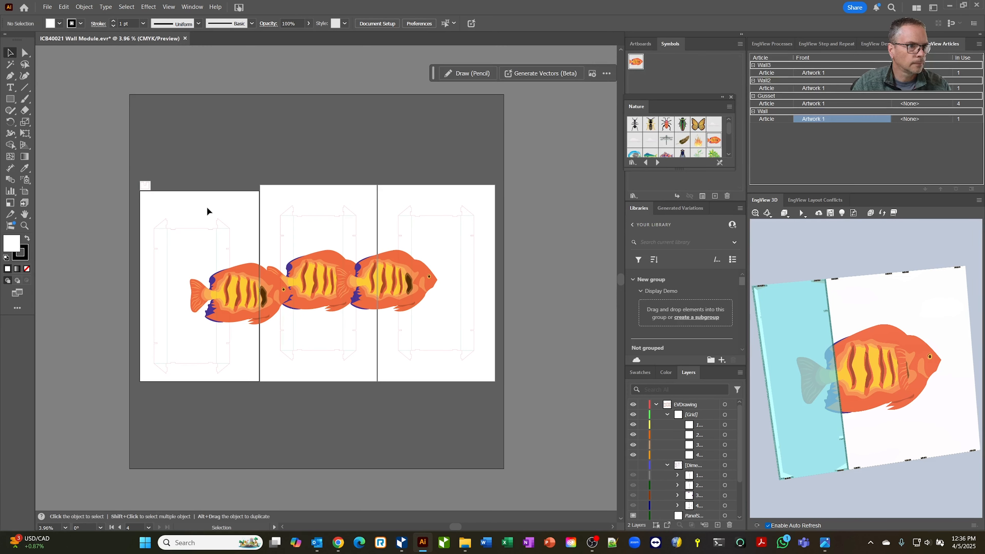
pyautogui.hotkey('shift', 'o')
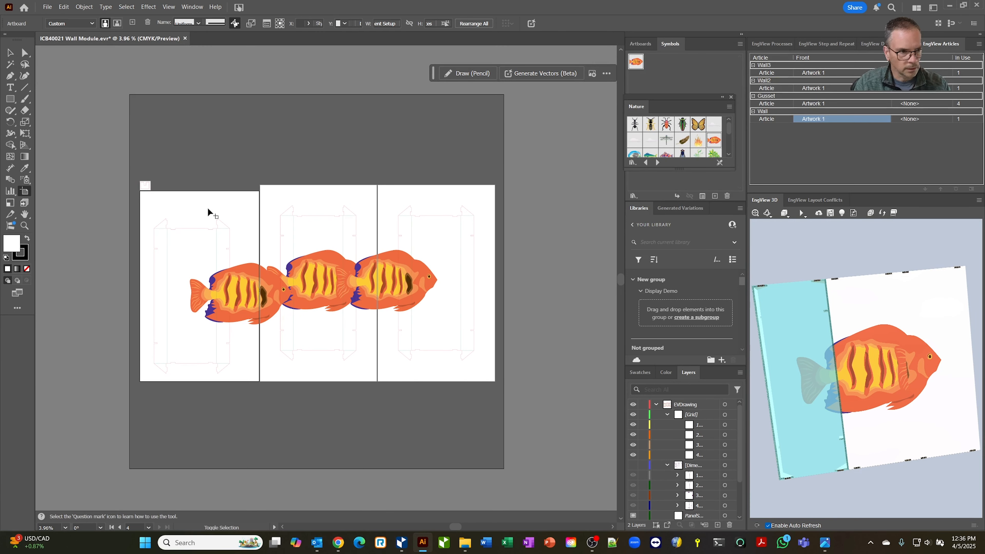
pyautogui.moveTo(204, 204); pyautogui.dragTo(192, 200)
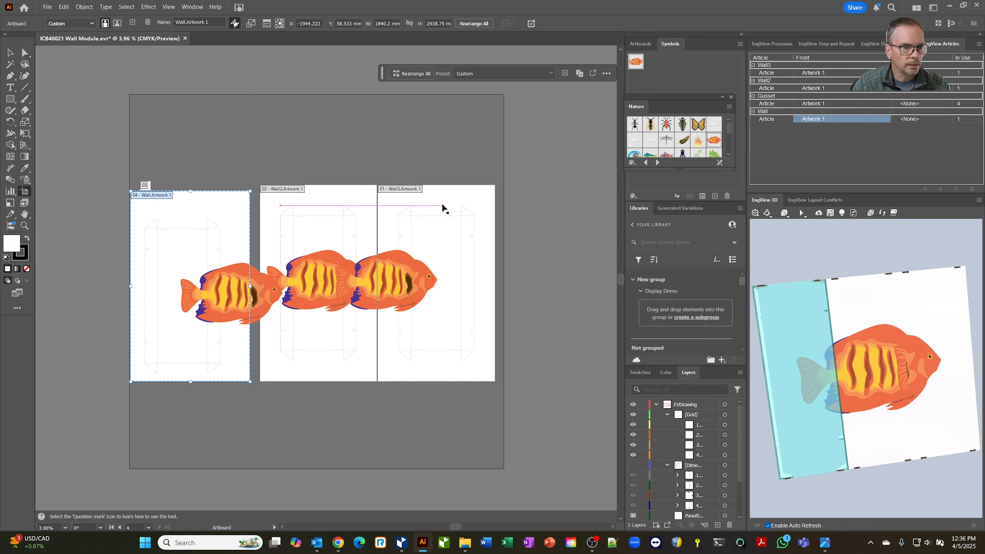
pyautogui.moveTo(445, 203); pyautogui.dragTo(450, 199)
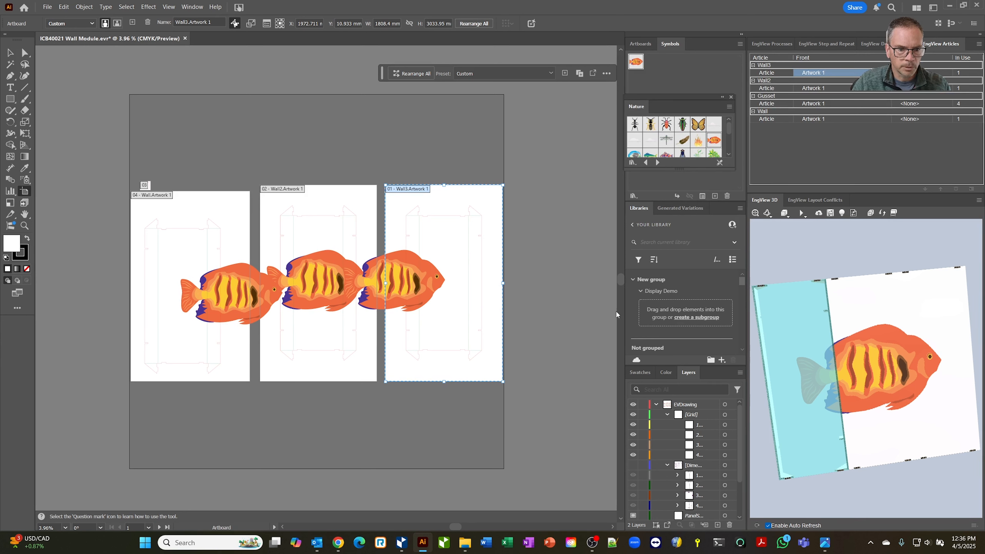
pyautogui.press('v')
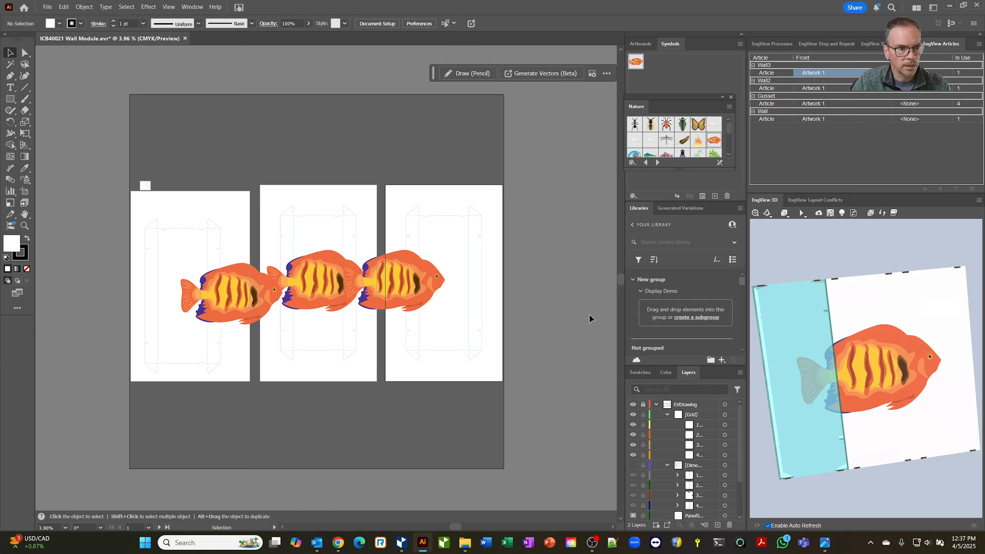
# - Generate the front-side step and repeat for the ICB Board White 16 - 4'x8' sheet layout with 0.12 inch offset bleed and merged overlapping die-lines
pyautogui.moveTo(931, 314); pyautogui.dragTo(907, 308)
pyautogui.click(827, 44)
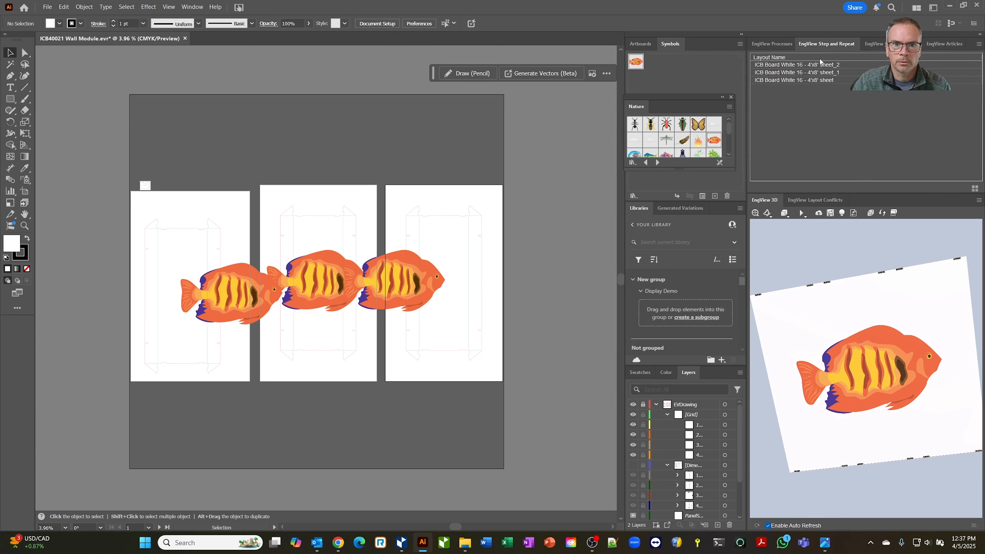
pyautogui.click(797, 66)
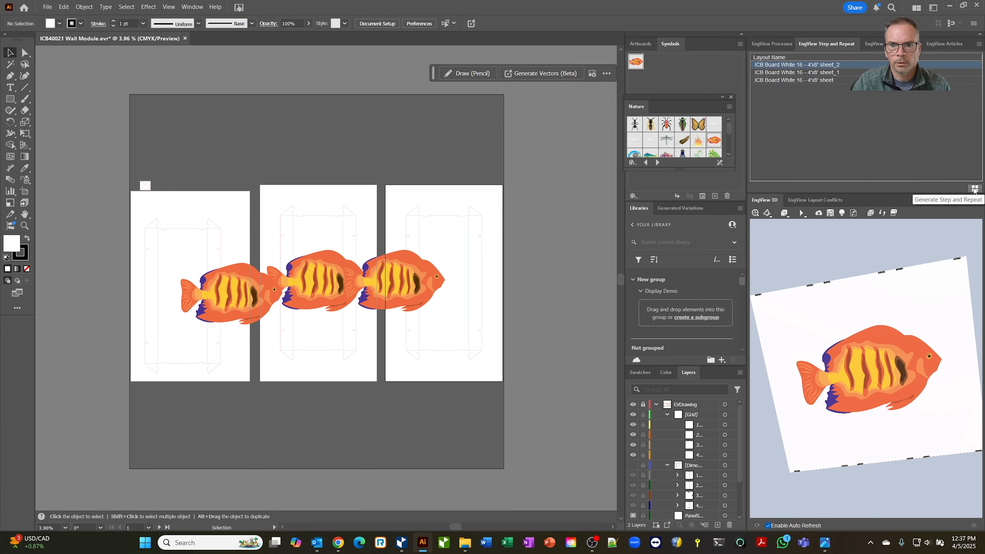
pyautogui.click(804, 81)
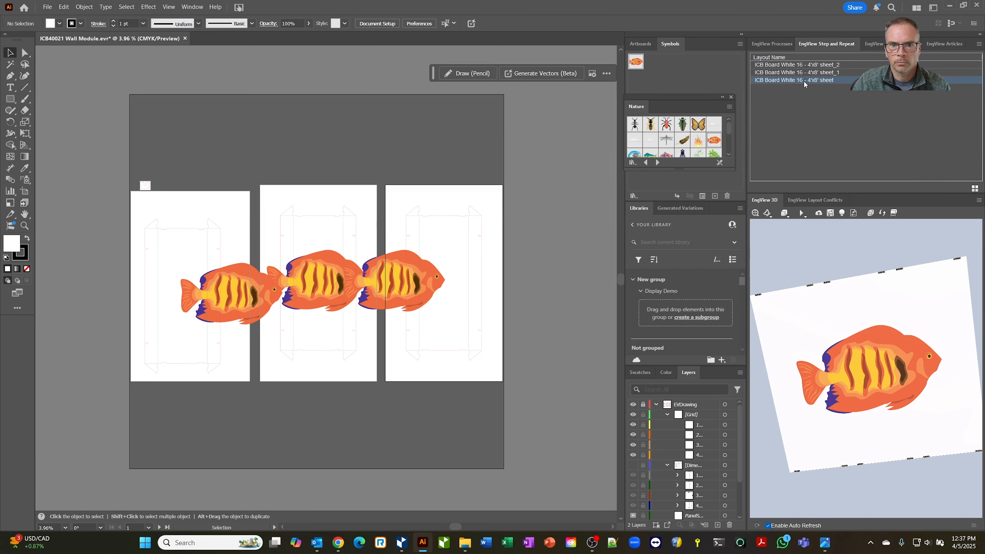
pyautogui.click(974, 188)
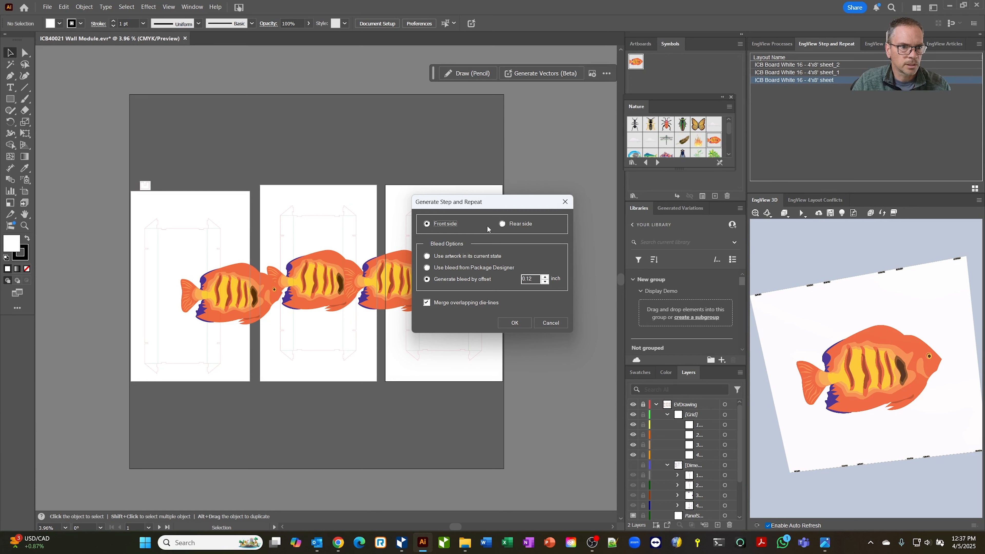
pyautogui.click(514, 323)
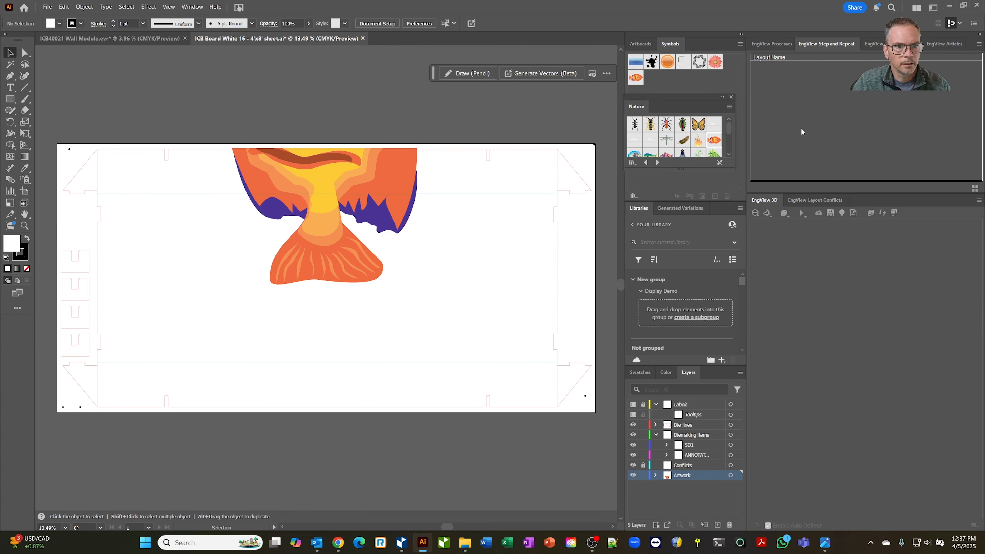
# - Return to the ICB40021 Wall Module document and generate the step and repeat for the ICB Board White 16 - 4'x8' sheet_1 layout
pyautogui.click(154, 39)
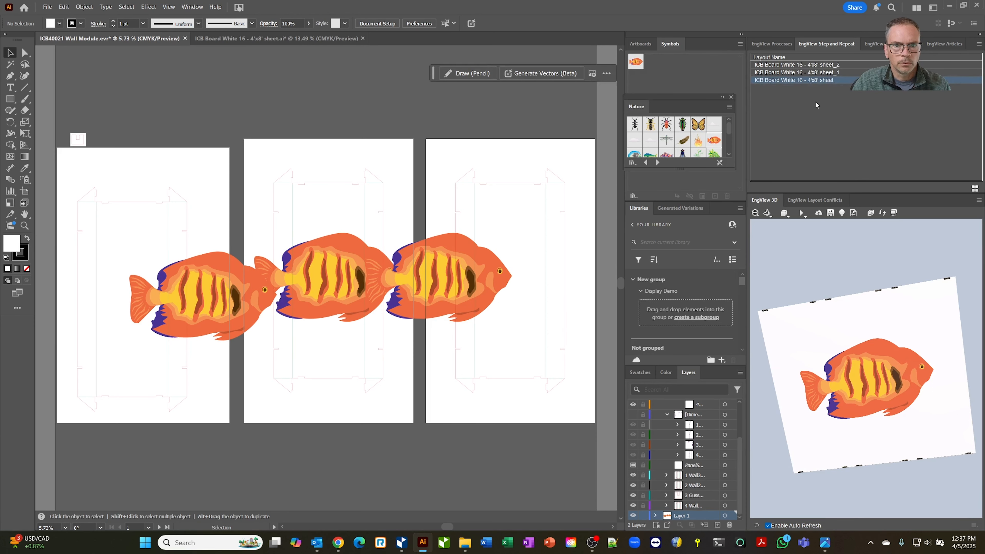
pyautogui.click(823, 74)
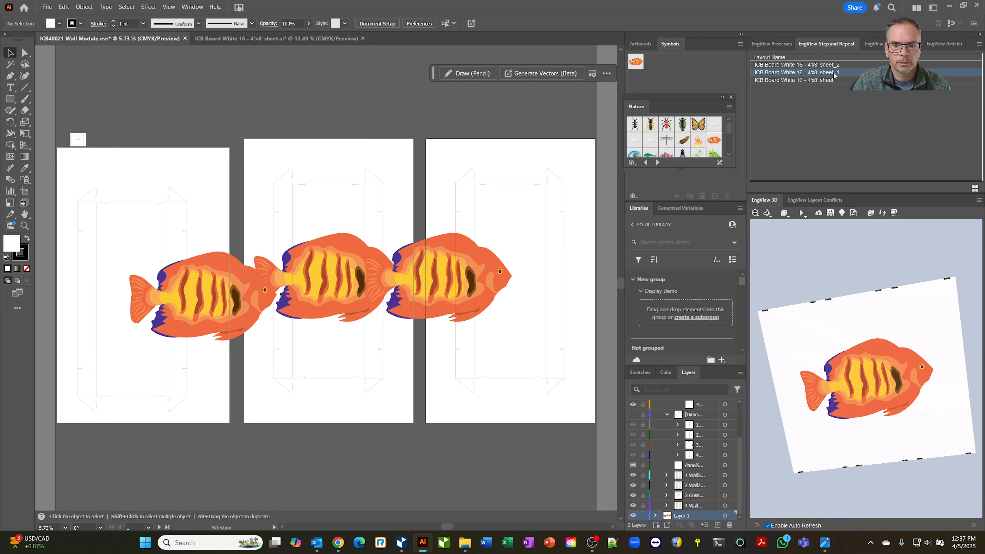
pyautogui.click(971, 189)
pyautogui.click(514, 322)
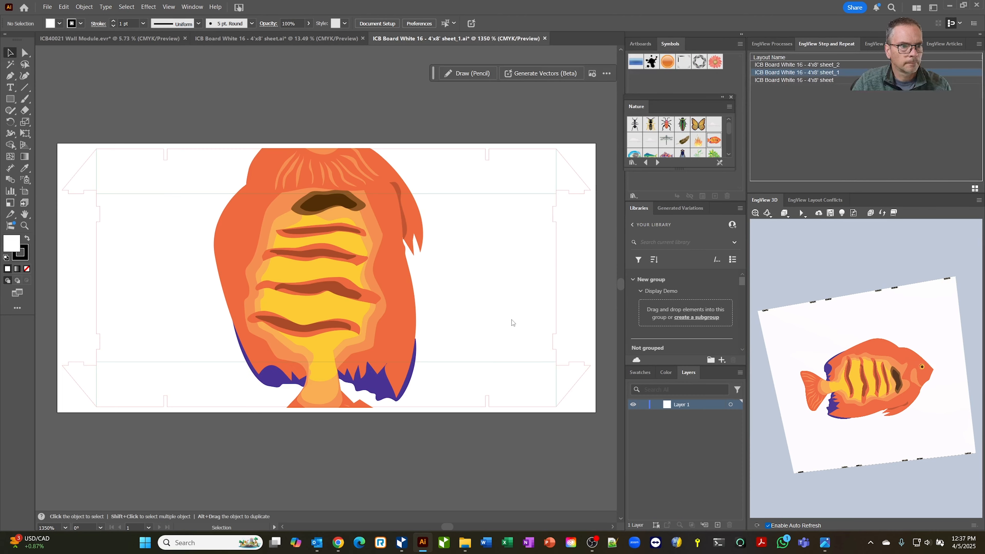